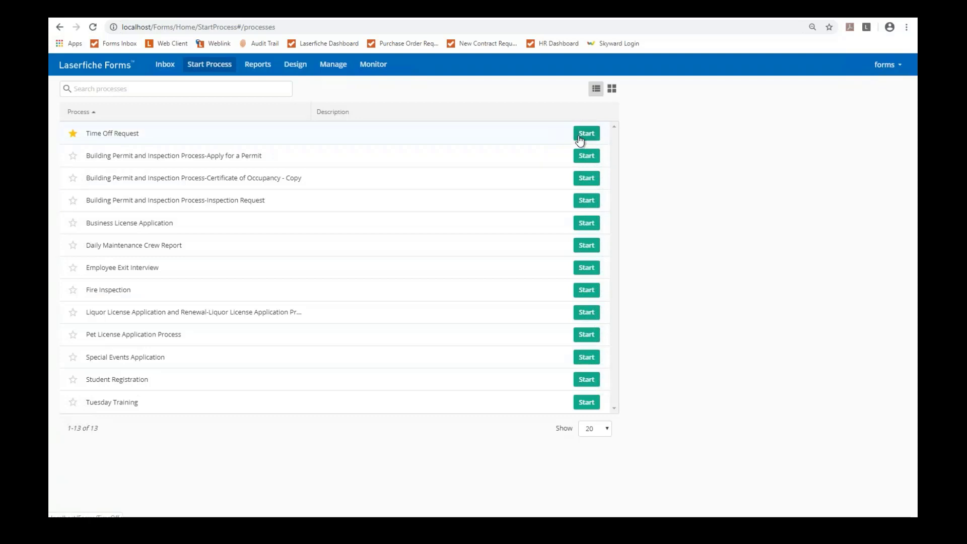
Step: Start a new Time Off Request, set Today's Date to 3/24/2020, and pick a requester name
left_click(584, 135)
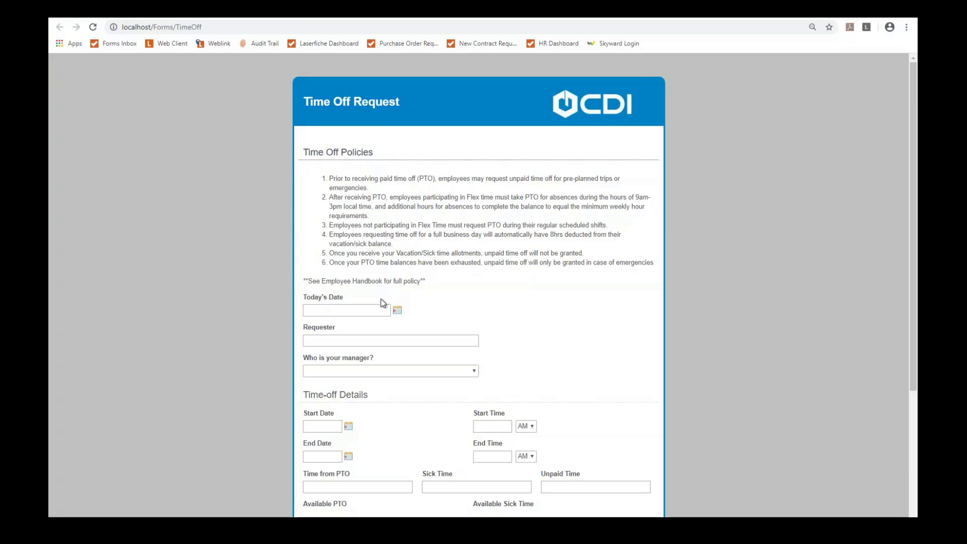
left_click(357, 308)
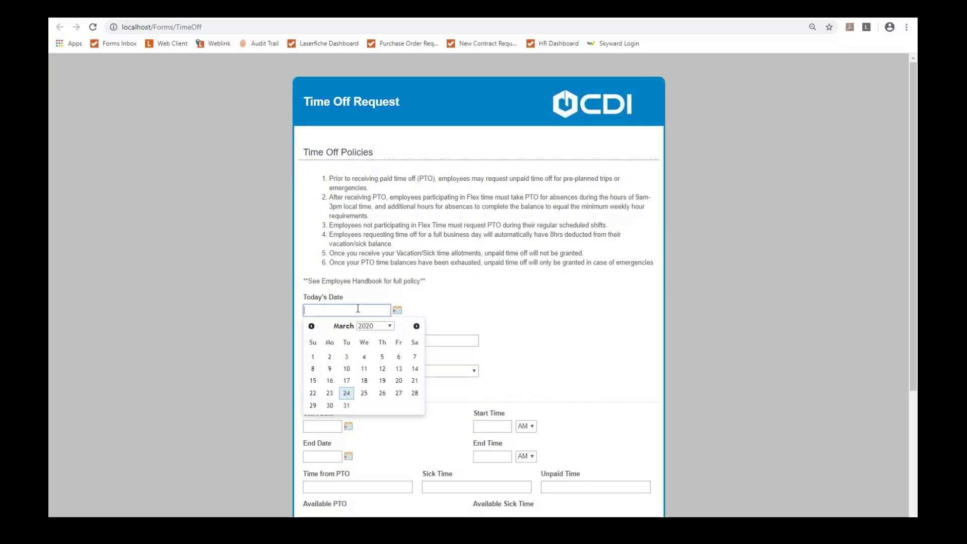
type("3")
left_click(345, 395)
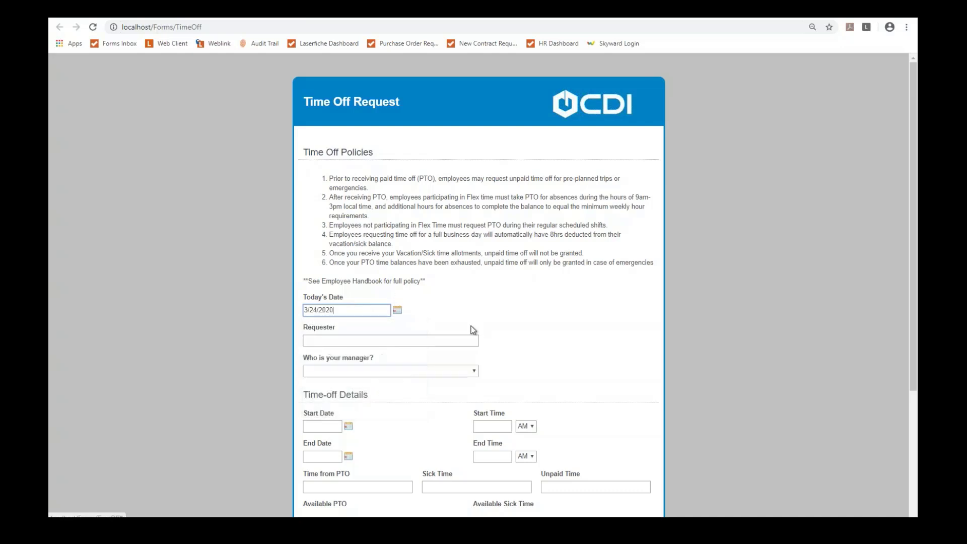
left_click(408, 341)
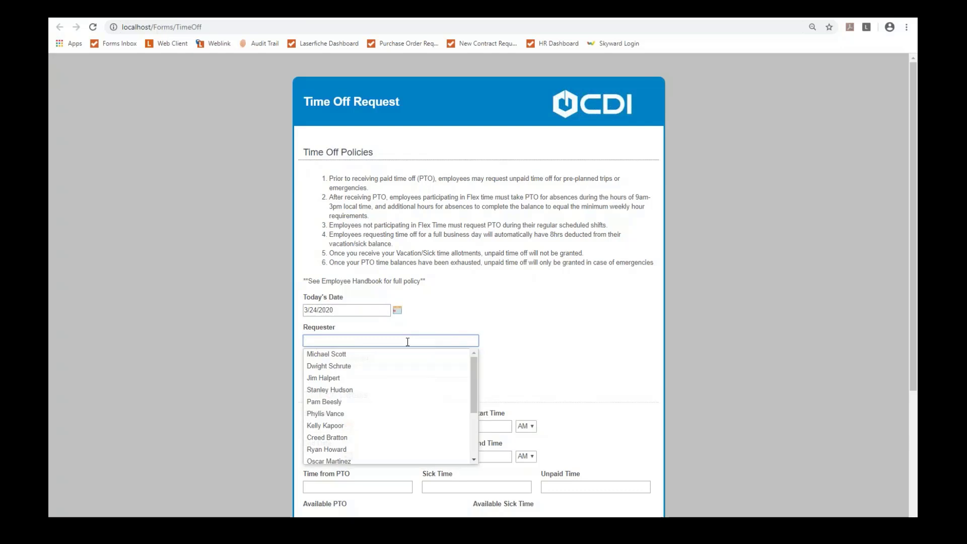
left_click(363, 366)
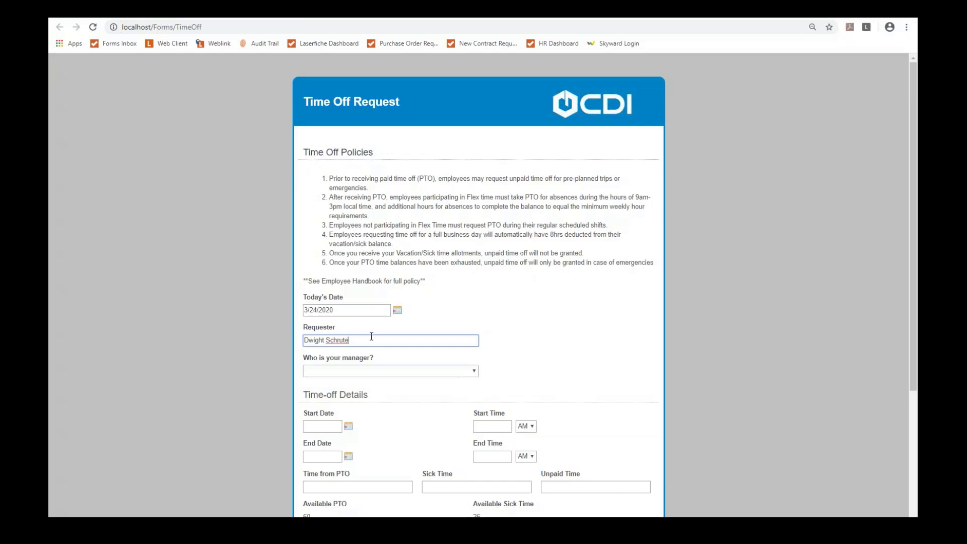
Step: Select the manager from the Who is your manager? dropdown
left_click(367, 372)
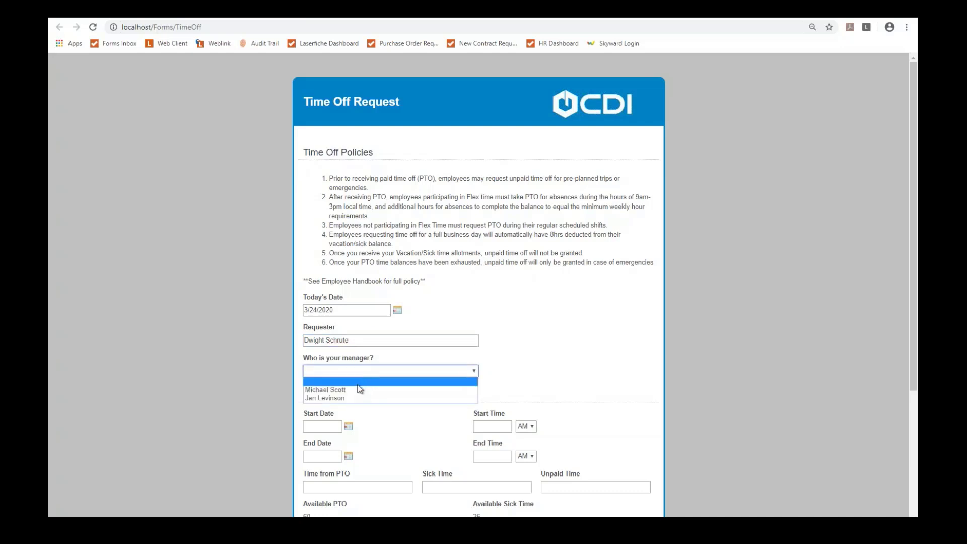
left_click(359, 390)
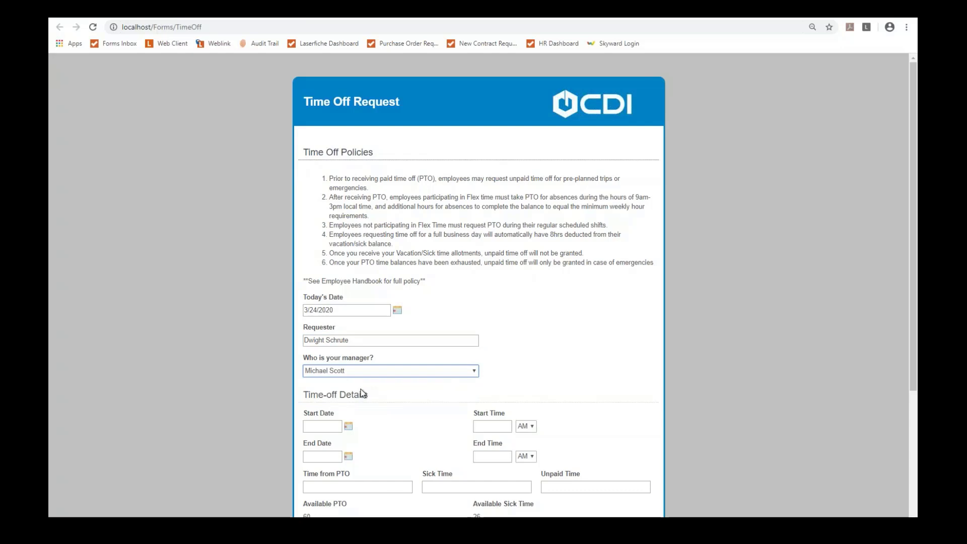
scroll(361, 393, "down", 2)
Step: Set both Start Date and End Date to 3/27/2020
left_click(319, 322)
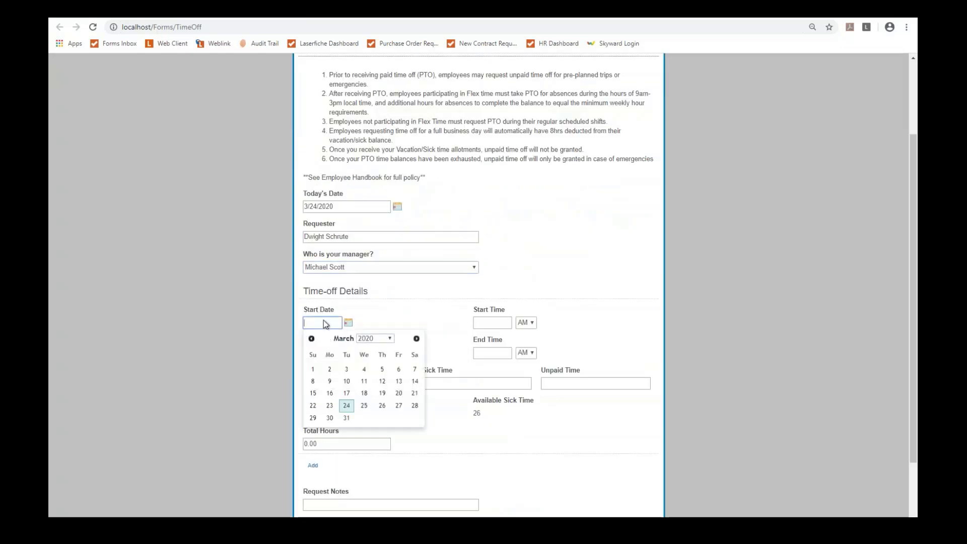
left_click(397, 406)
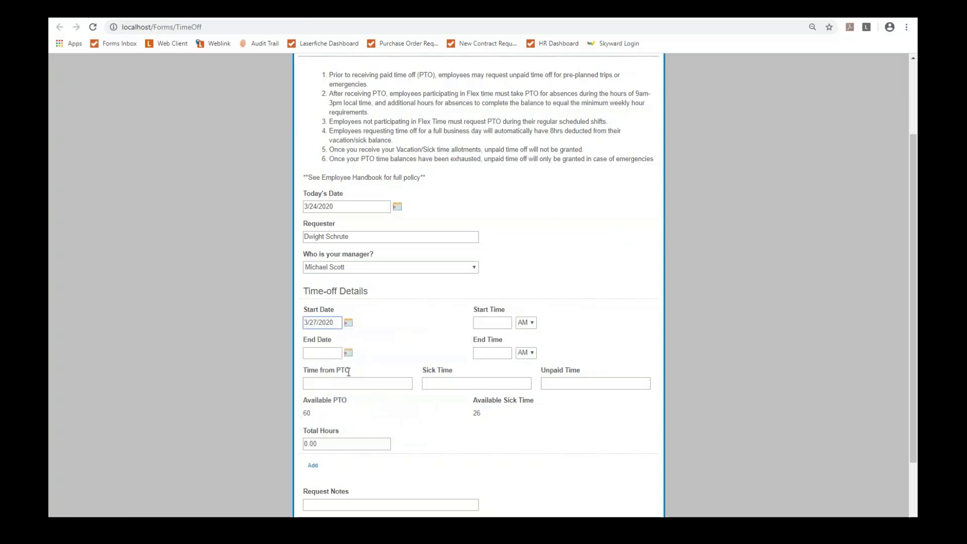
left_click(333, 354)
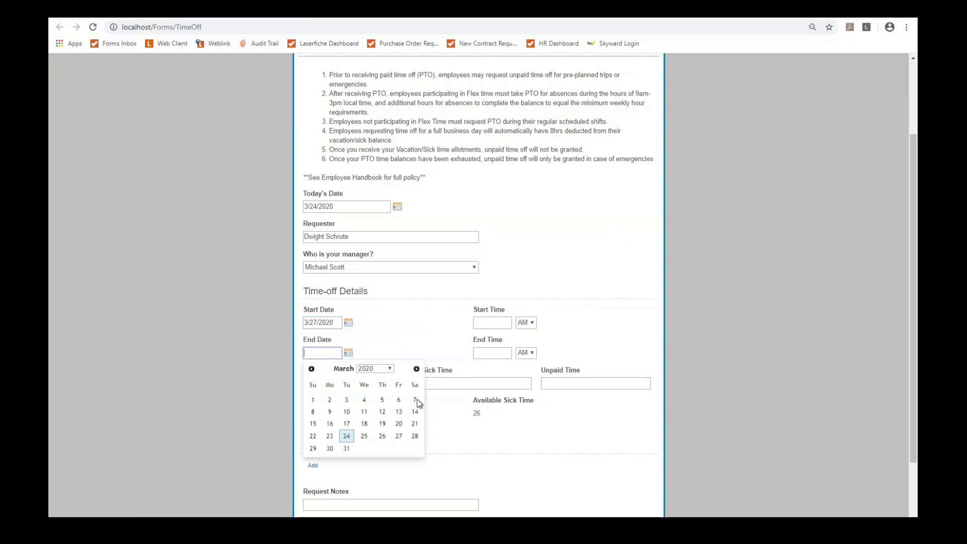
left_click(398, 436)
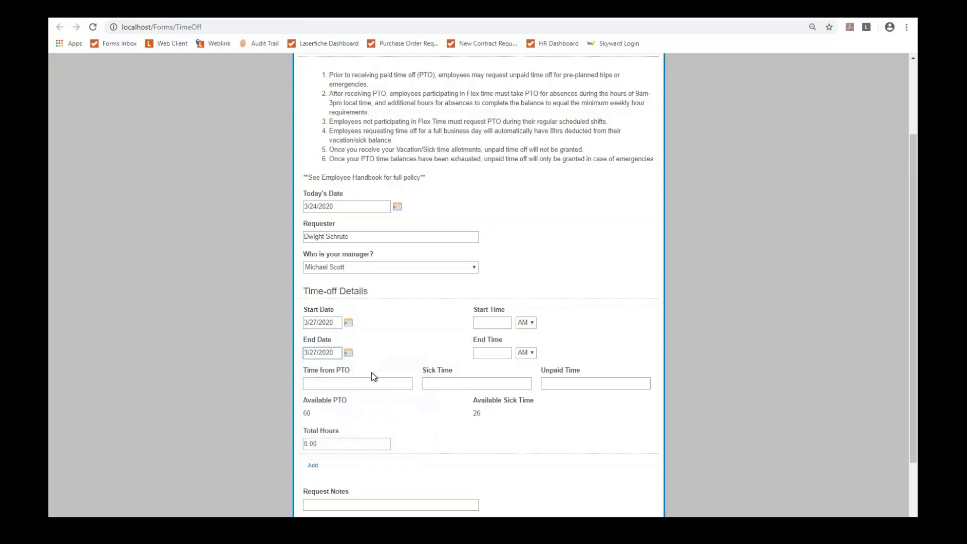
scroll(326, 413, "down", 1)
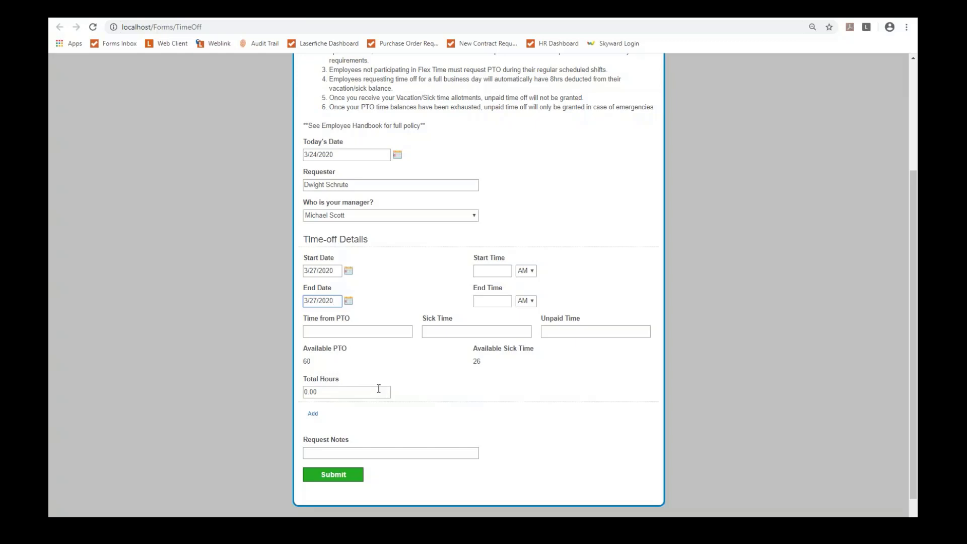
Step: Set Start Time to 09:00 AM and End Time to 05:00 PM
left_click(483, 272)
left_click_drag(509, 297, 510, 323)
left_click(490, 332)
left_click(508, 301)
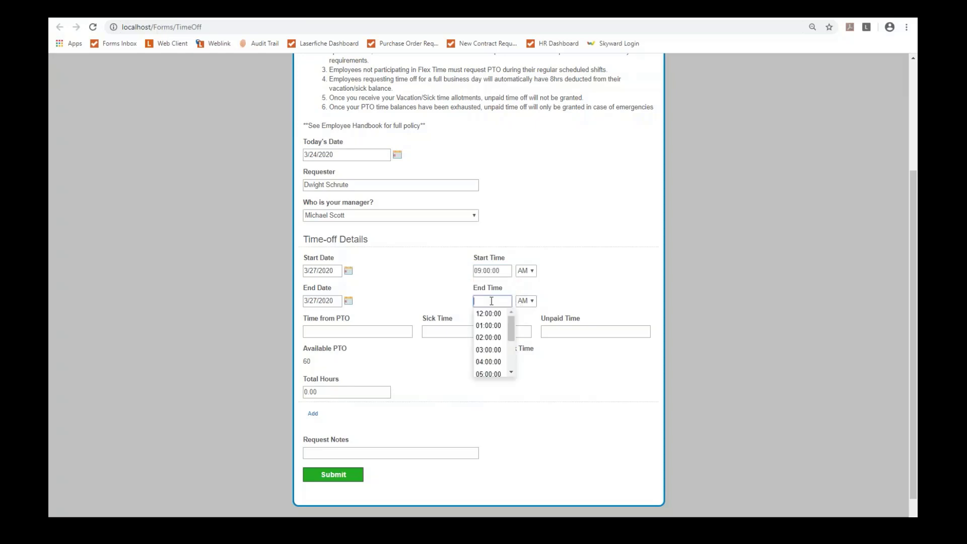
scroll(512, 326, "down", 1)
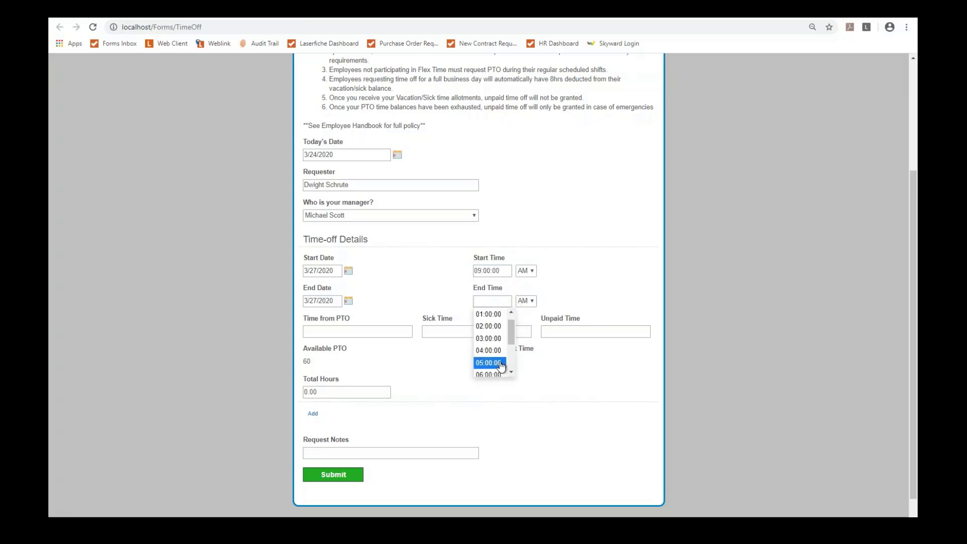
left_click(495, 362)
left_click(525, 301)
left_click(525, 324)
Step: Enter 8 PTO hours, add the note 'Beet Farming', and submit the request
left_click(354, 331)
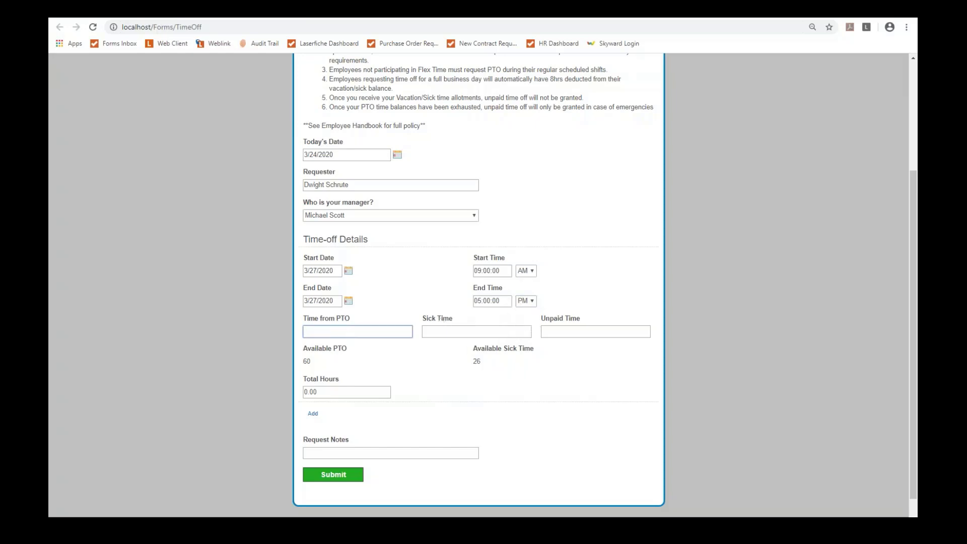
key("Tab")
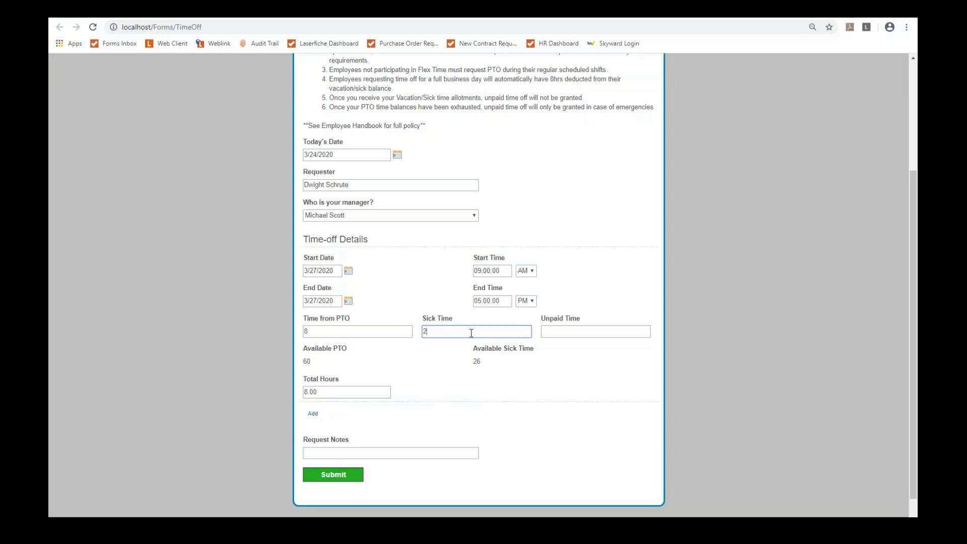
key("Tab")
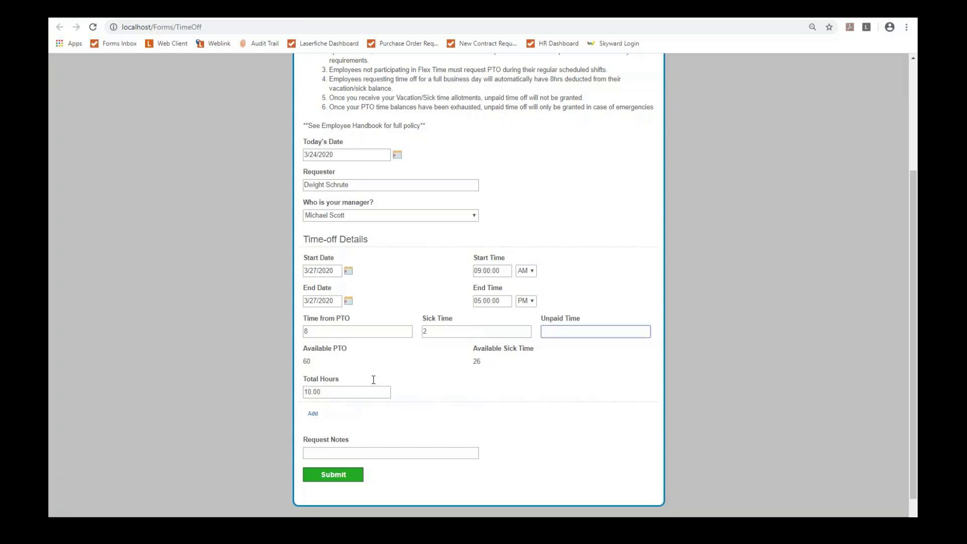
left_click(442, 331)
left_click(404, 367)
left_click(342, 451)
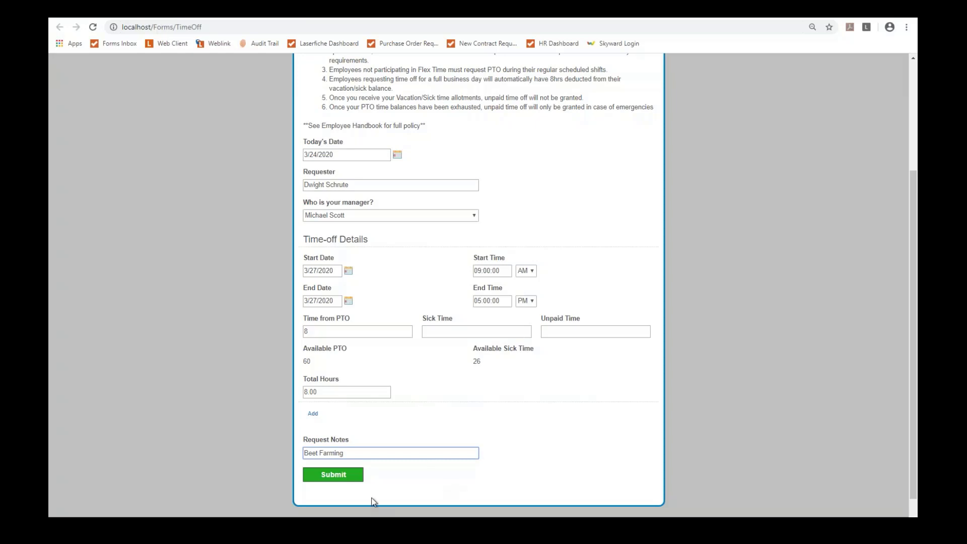
left_click(342, 479)
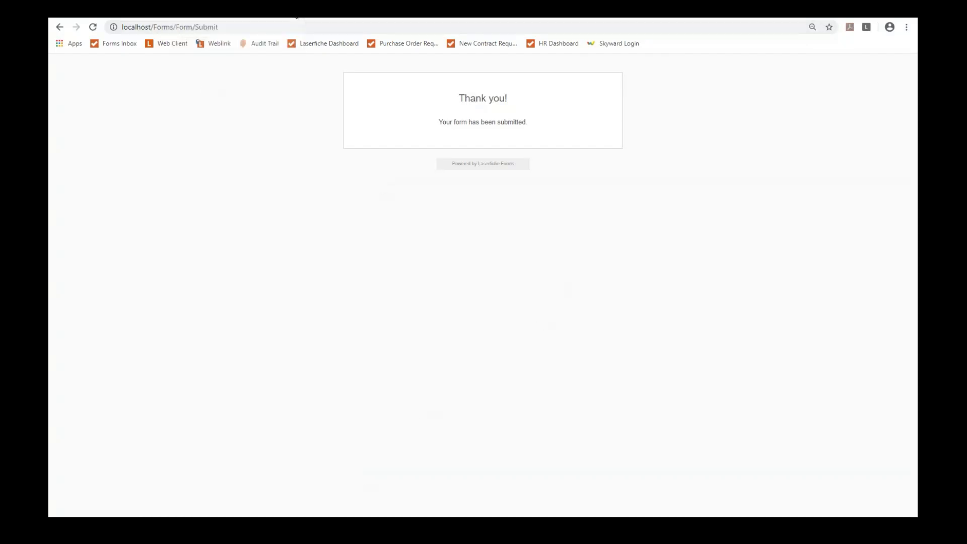
Step: Go to the Forms inbox, show Unassigned Tasks, and open the Time off Approval task
left_click(295, 11)
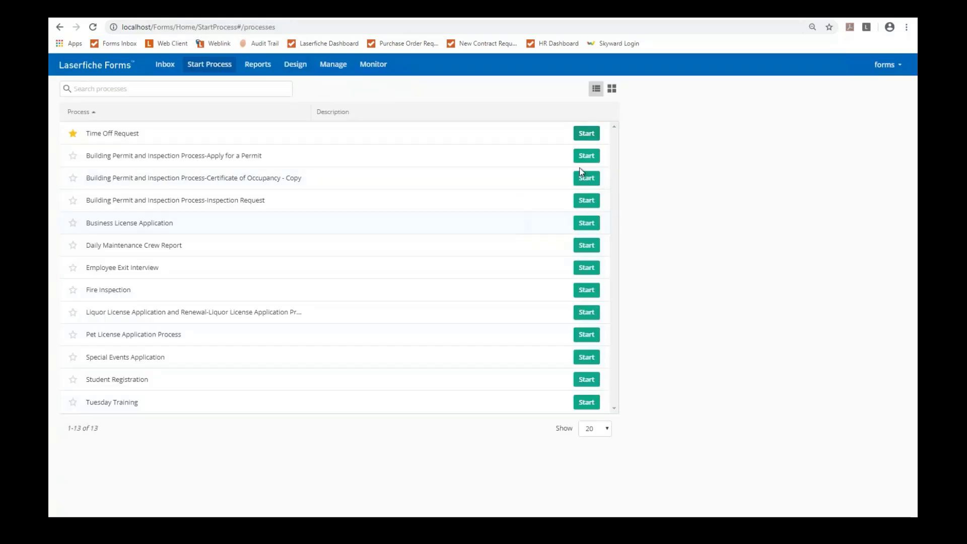
left_click(163, 69)
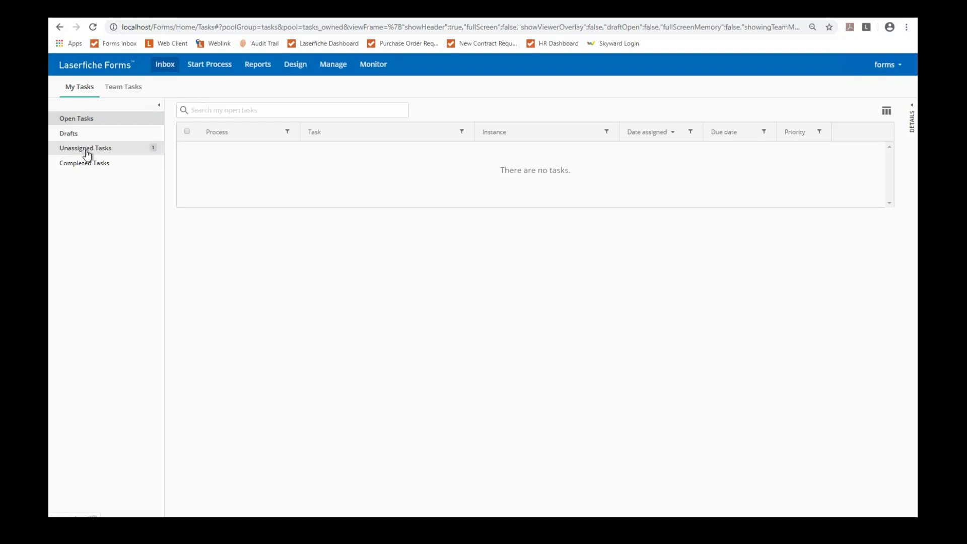
left_click(87, 154)
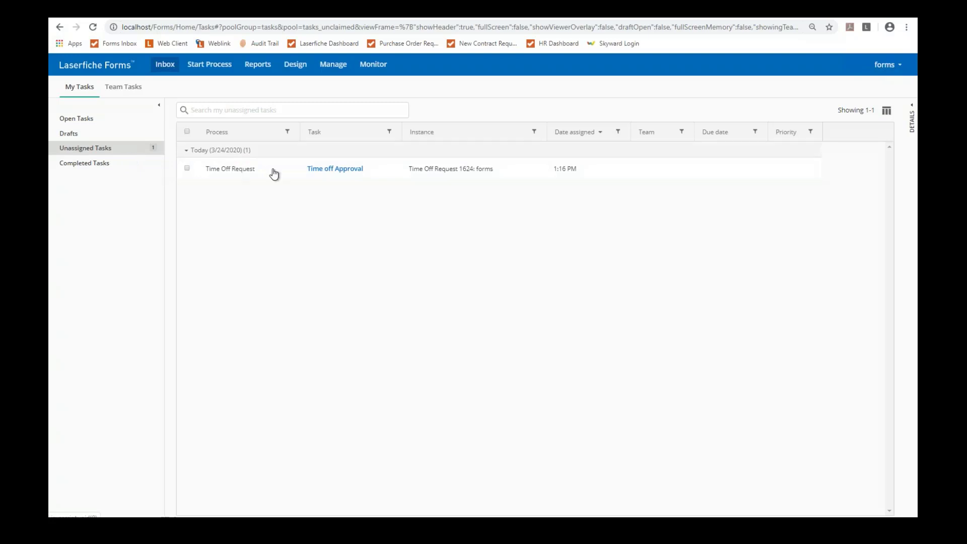
left_click(356, 173)
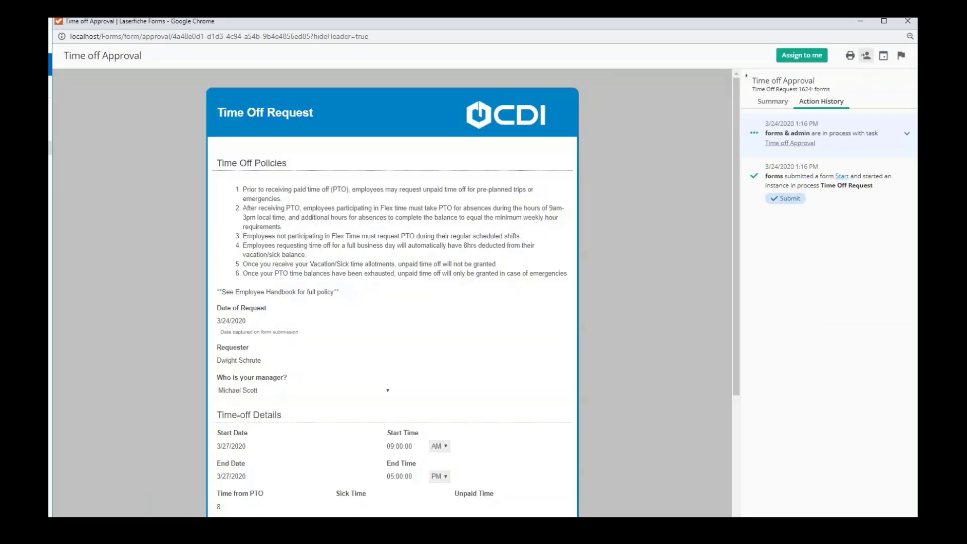
Step: Pick the admin user in the task's reassign dialog, then close the dialog
left_click(865, 57)
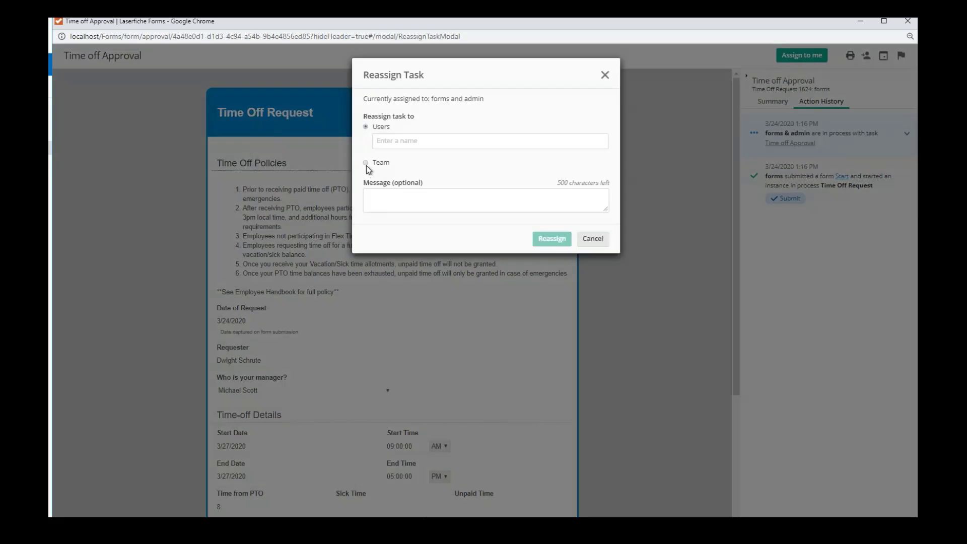
left_click(388, 139)
type("adm")
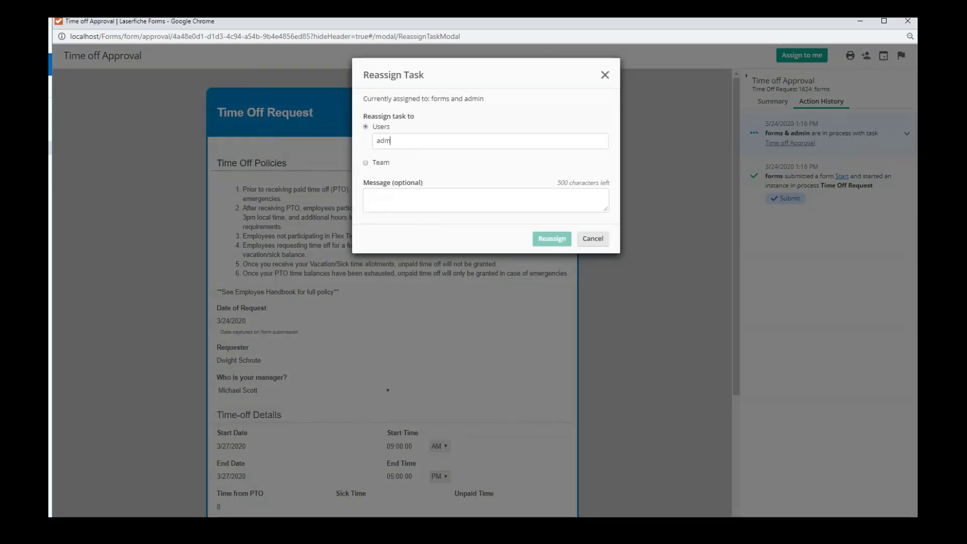
left_click(413, 157)
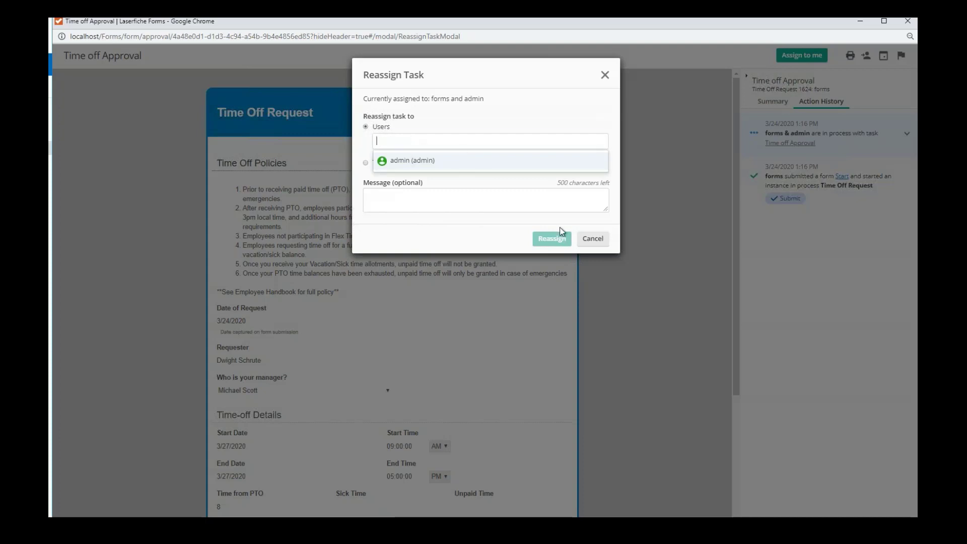
left_click(603, 239)
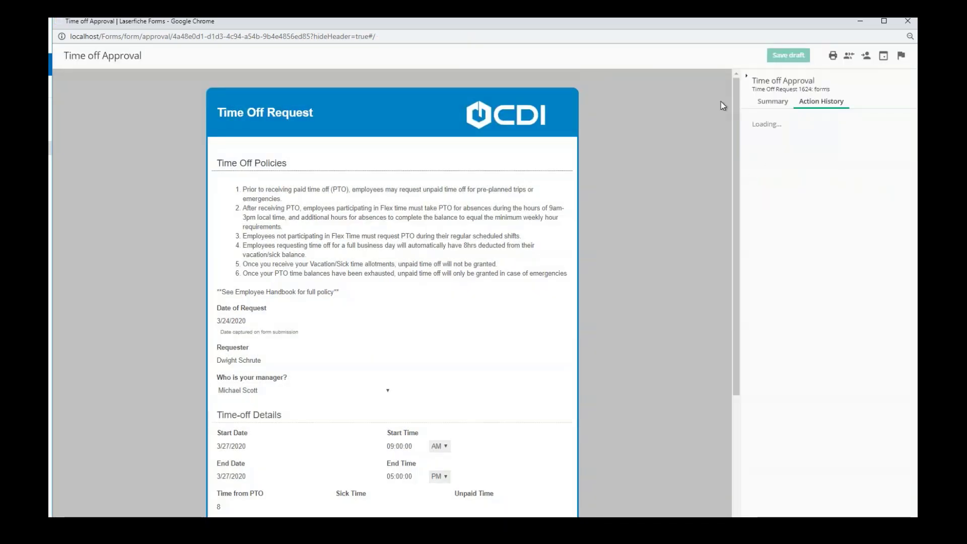
Step: Sign the approval form with the manager's typed name
scroll(338, 325, "down", 2)
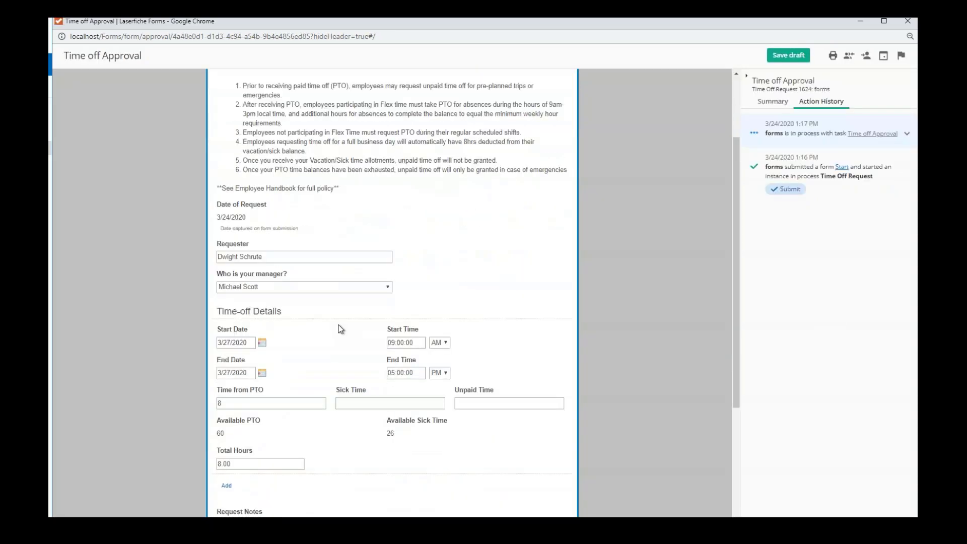
scroll(332, 302, "down", 3)
scroll(282, 355, "down", 1)
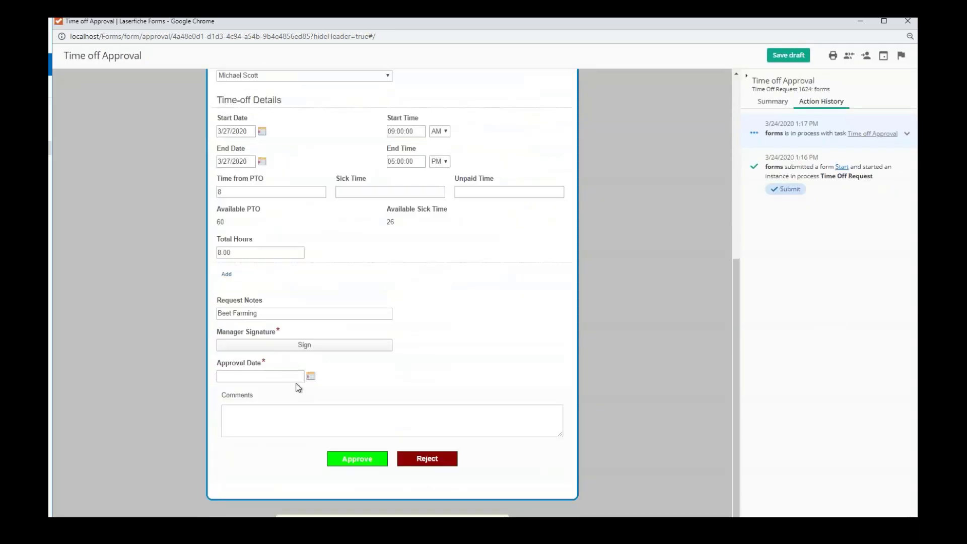
left_click(271, 345)
left_click(298, 150)
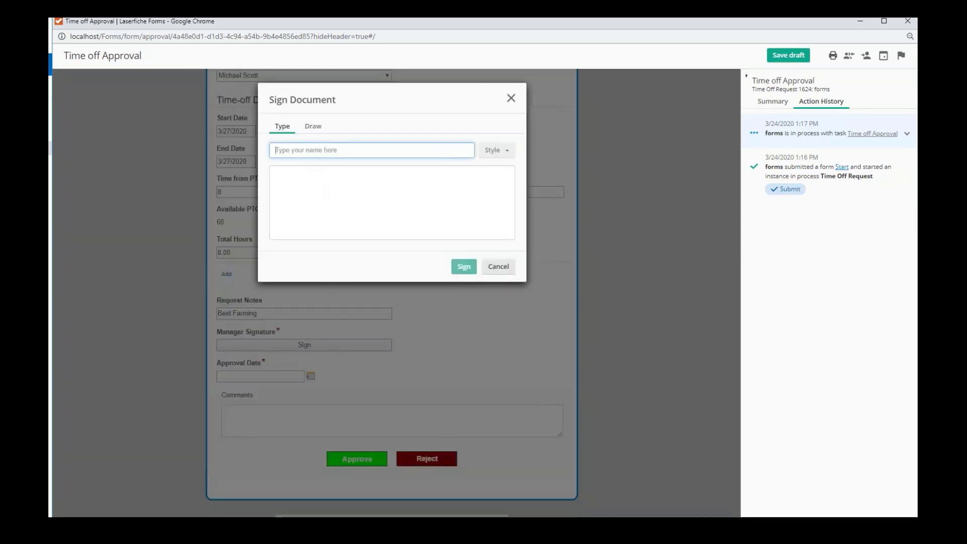
type("Michael Gary")
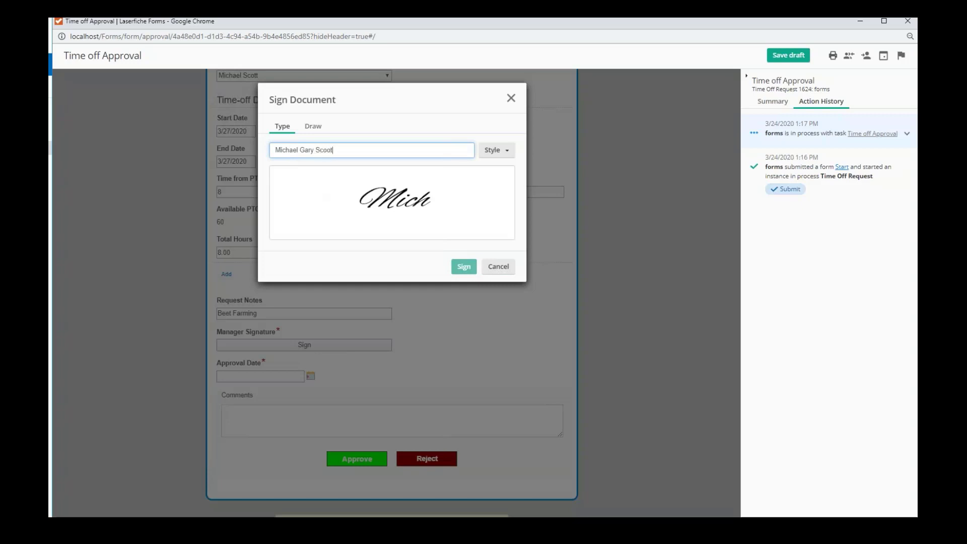
type(" Scoot")
key("BackSpace")
key("BackSpace")
left_click(463, 266)
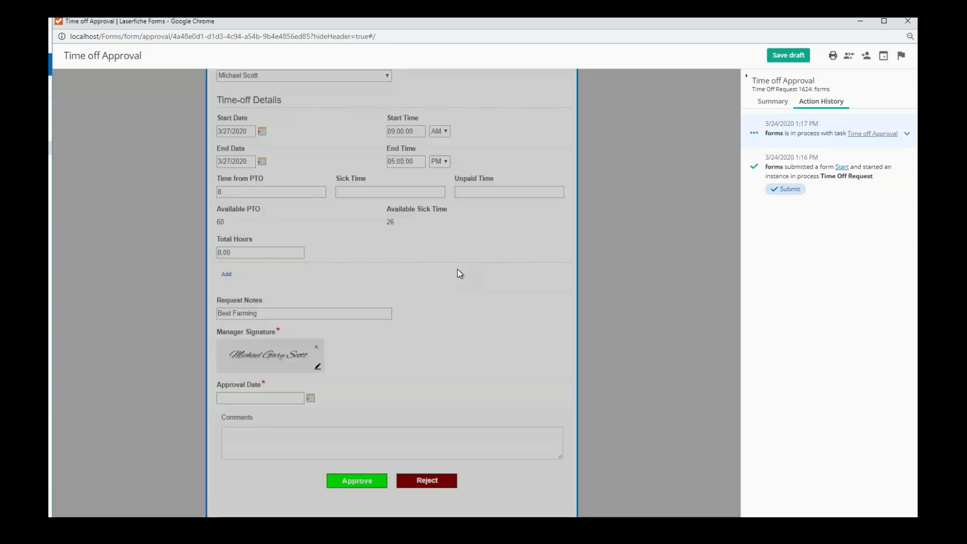
Step: Set Approval Date to 3/24/2020 and approve the time-off request
left_click(292, 395)
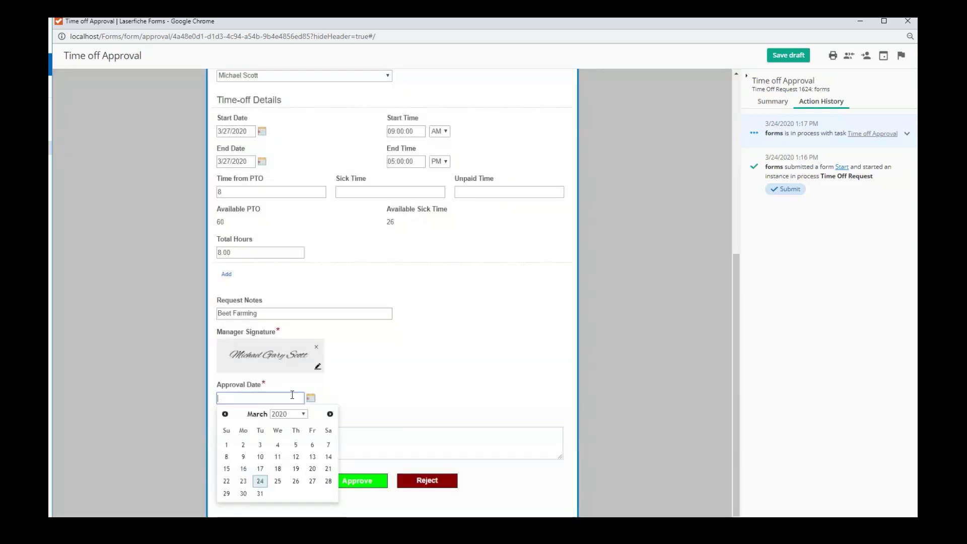
left_click(260, 481)
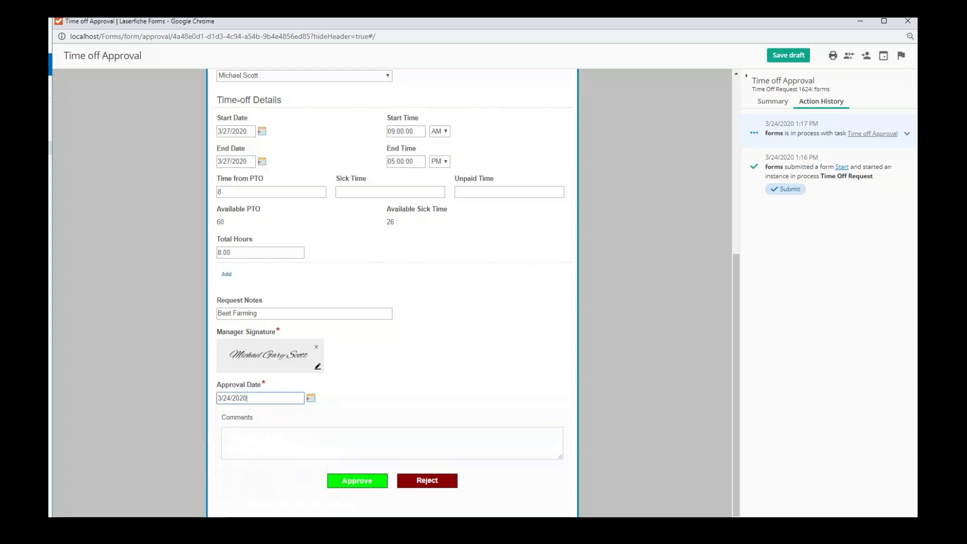
left_click(347, 481)
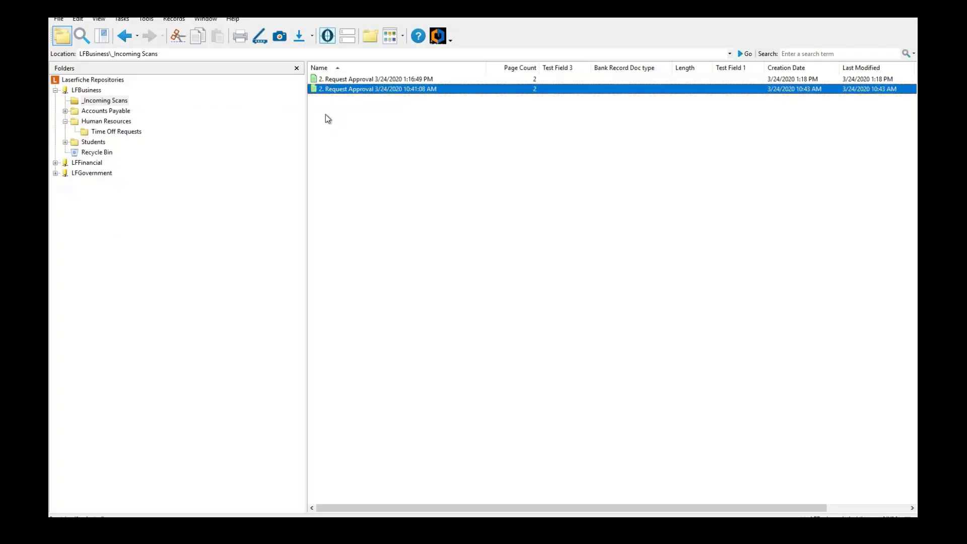
Step: In the Windows Client, open the 1:16:49 PM Request Approval document in _Incoming Scans and review its pages
left_click(375, 120)
left_click(369, 80)
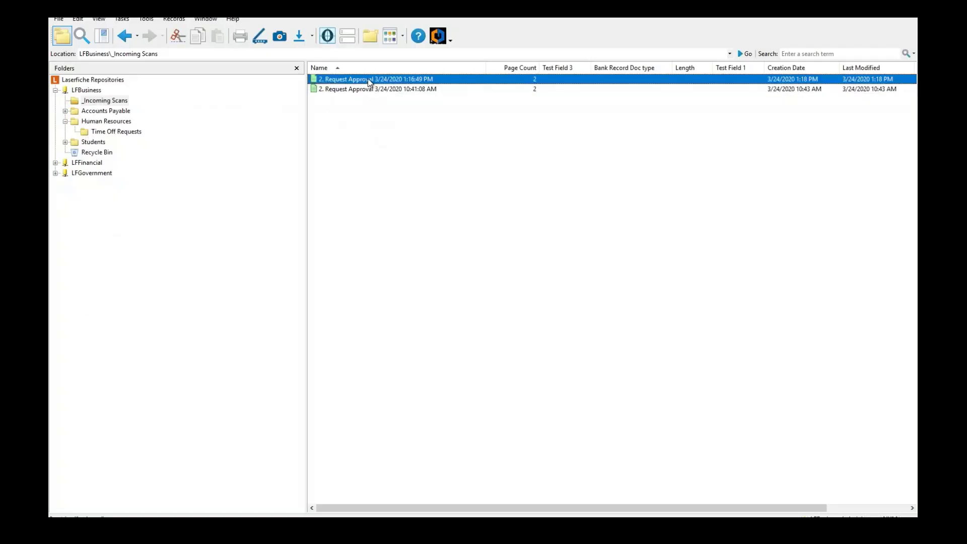
left_click(101, 100)
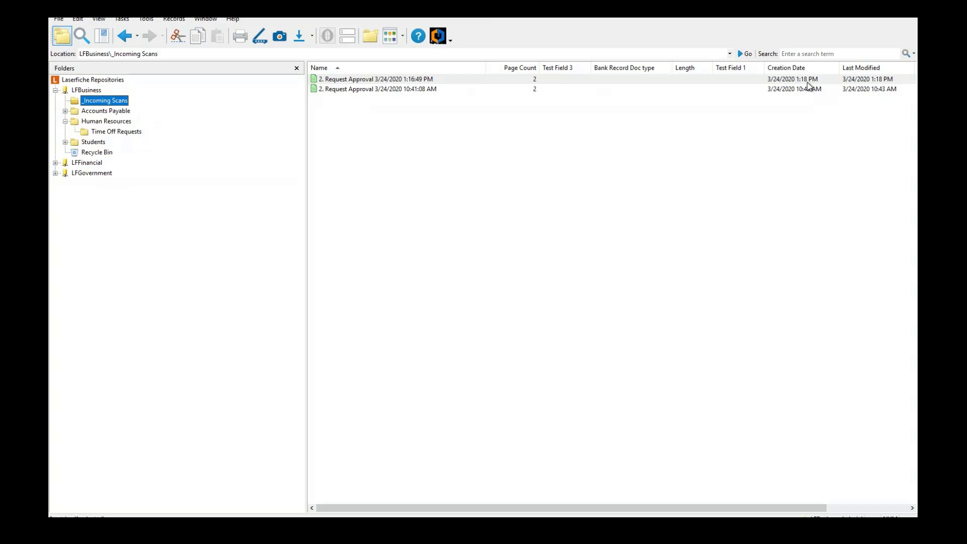
double_click(352, 80)
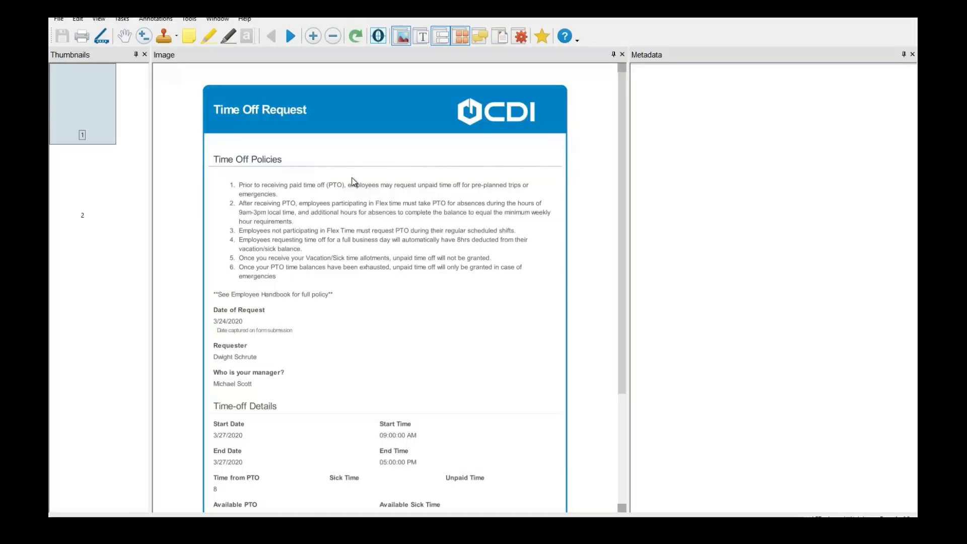
left_click(91, 175)
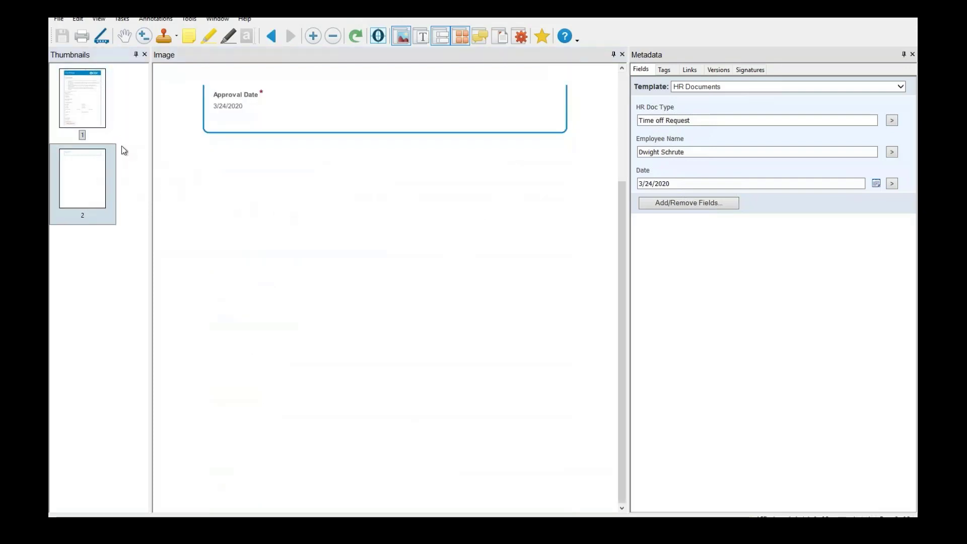
left_click(101, 117)
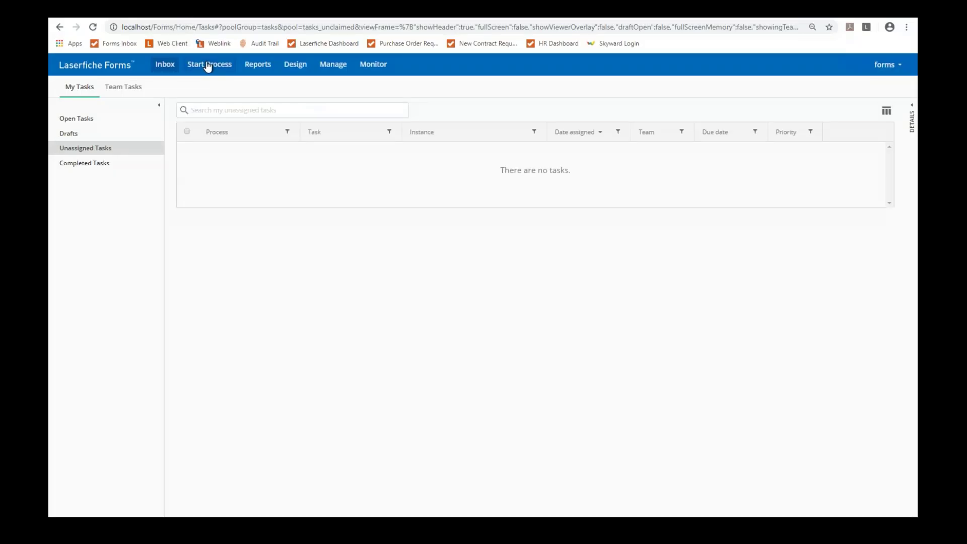
left_click(209, 65)
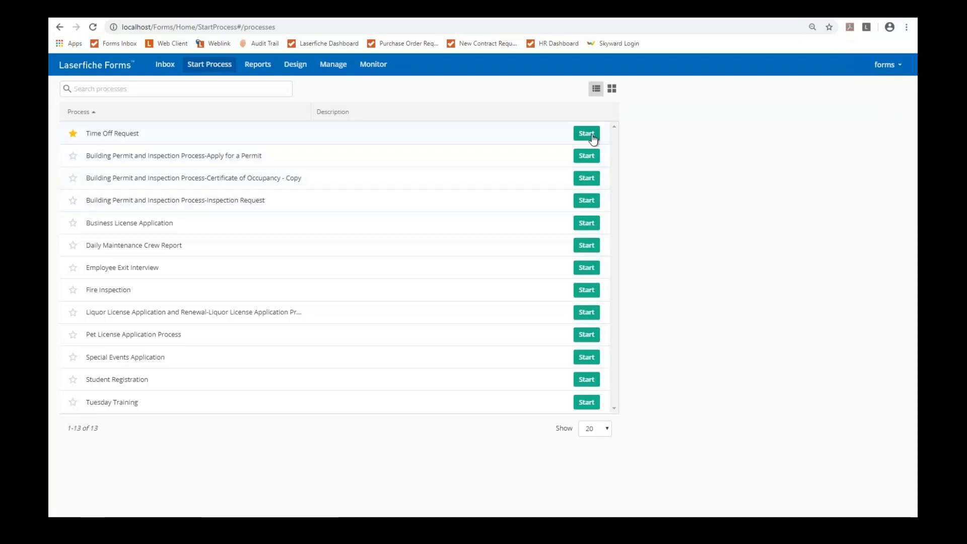
Step: Start a new Time Off Request and pick a requester from the name suggestions
left_click(584, 138)
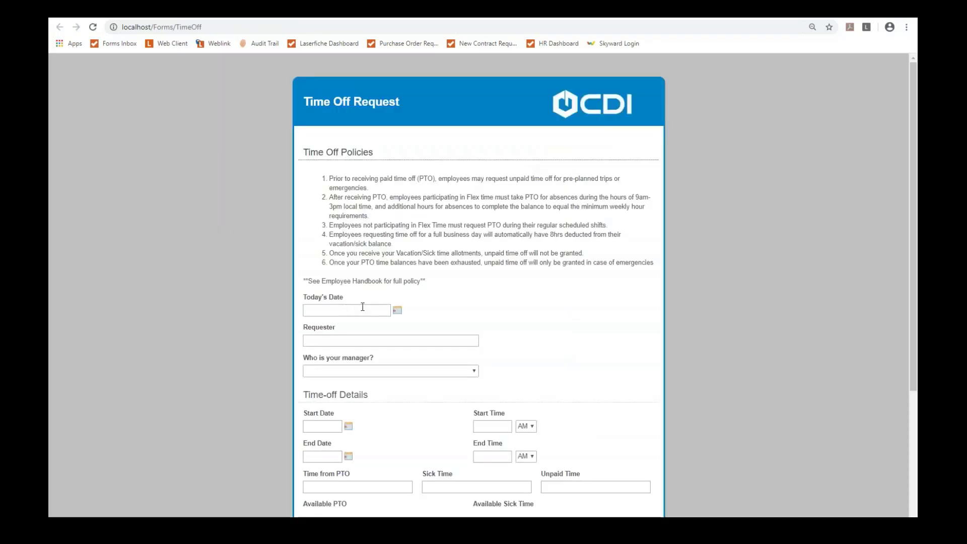
scroll(362, 307, "down", 2)
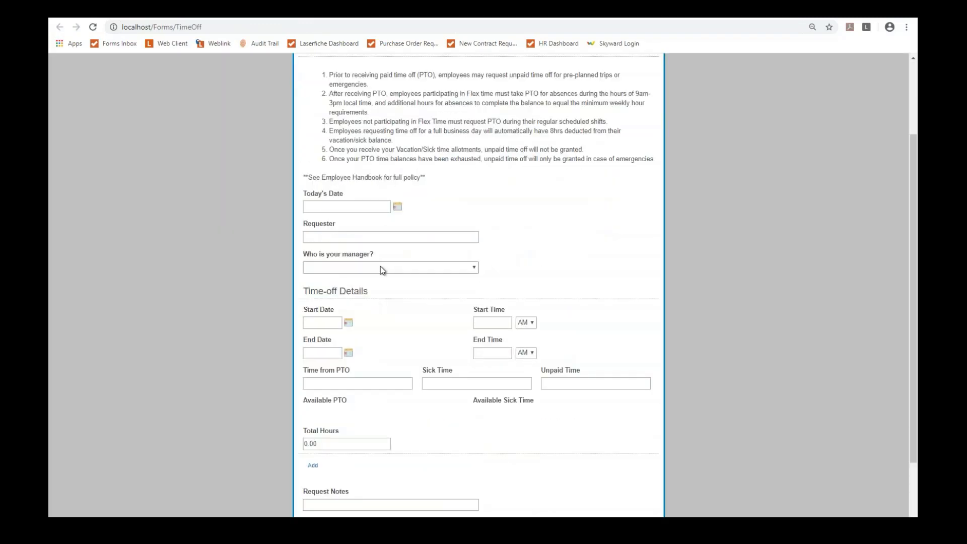
left_click(379, 267)
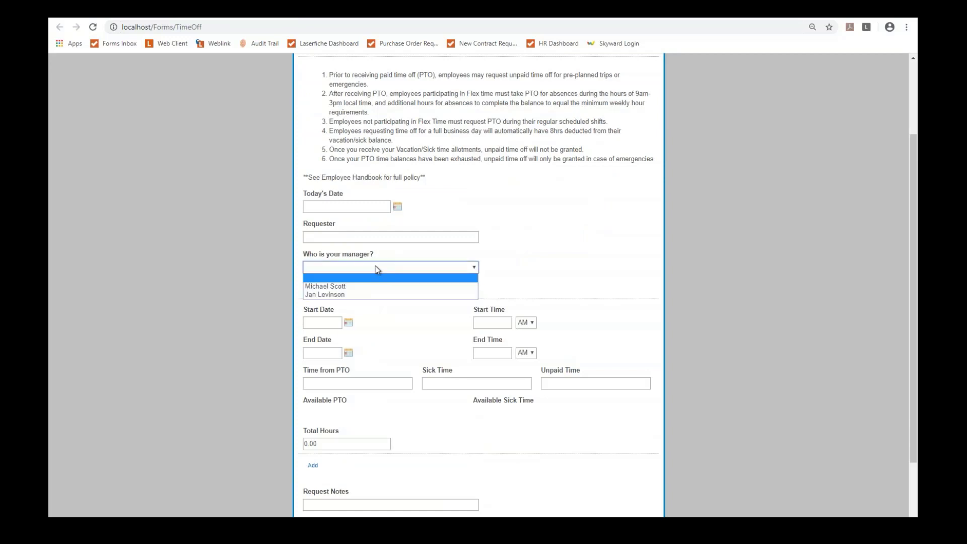
left_click(372, 257)
left_click(368, 236)
left_click(339, 263)
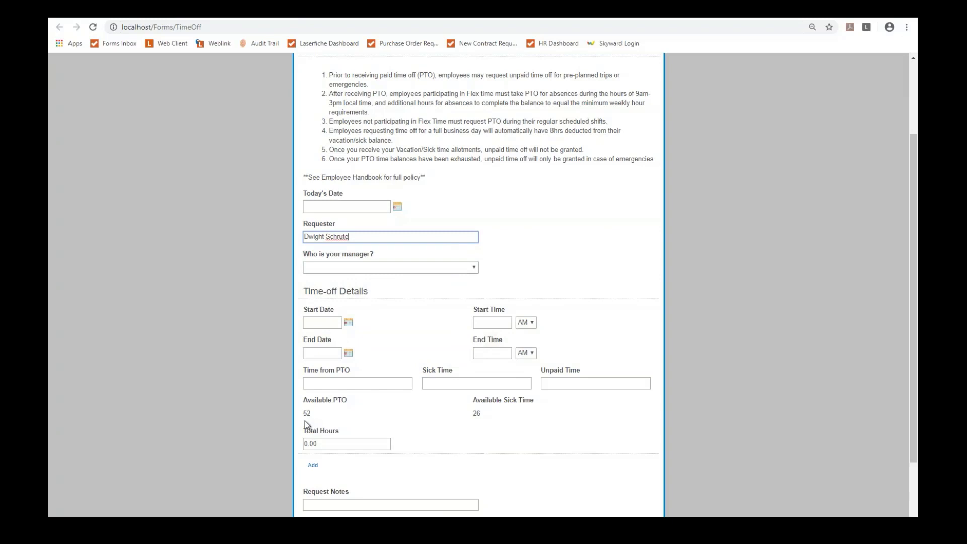
double_click(324, 410)
left_click(461, 458)
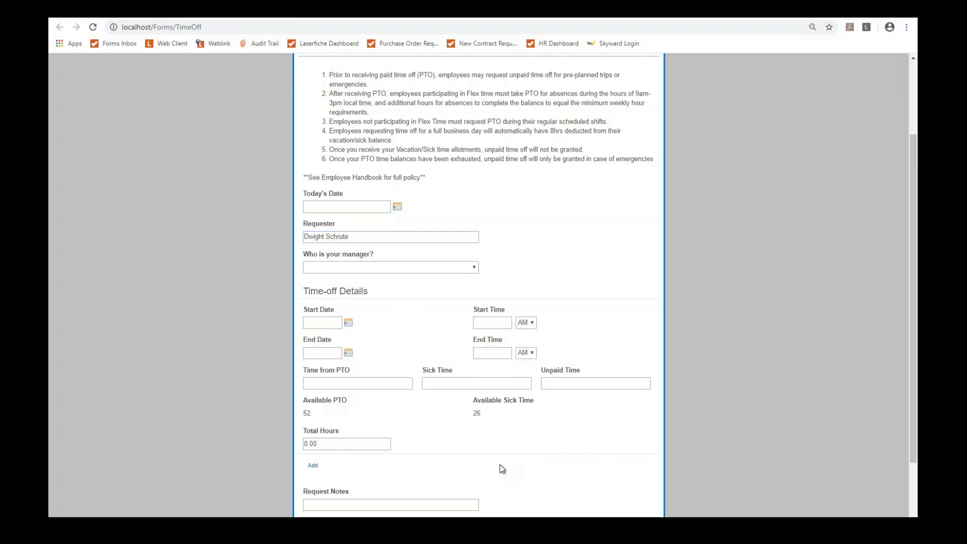
Step: Return to the Laserfiche Forms main page and open the process Designer
scroll(536, 206, "up", 3)
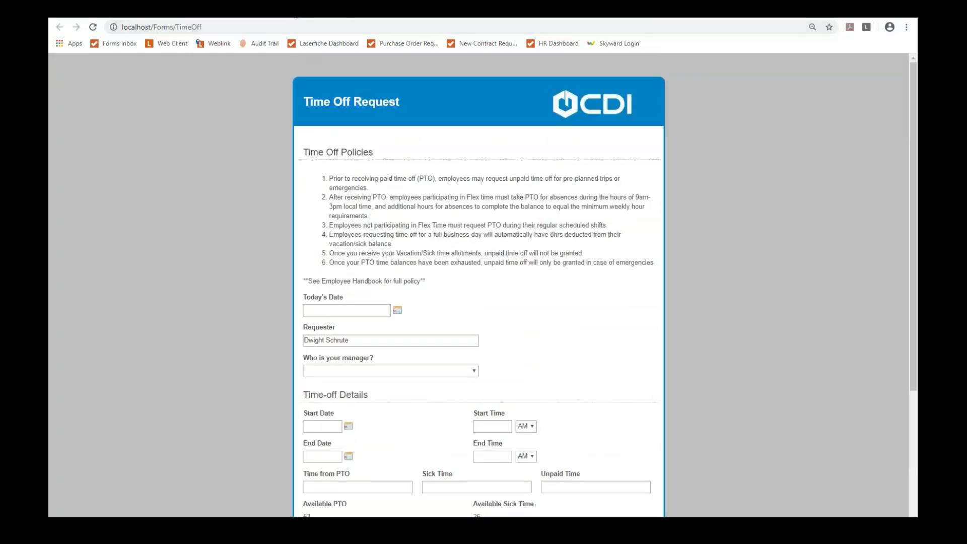
left_click(296, 16)
left_click(298, 65)
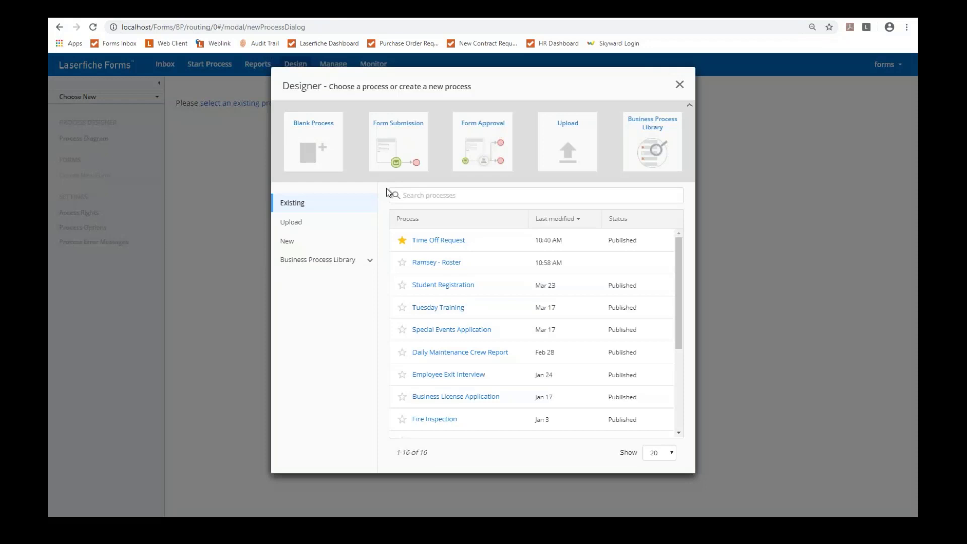
Step: Browse the Business Process Library, filter to Government templates, and open Public Records Request details
left_click(651, 137)
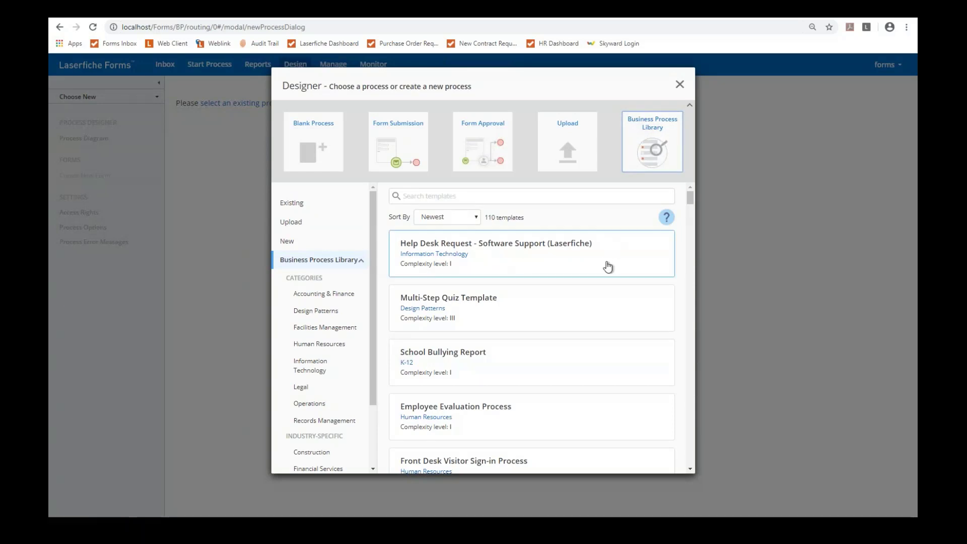
scroll(604, 272, "down", 3)
scroll(590, 313, "down", 2)
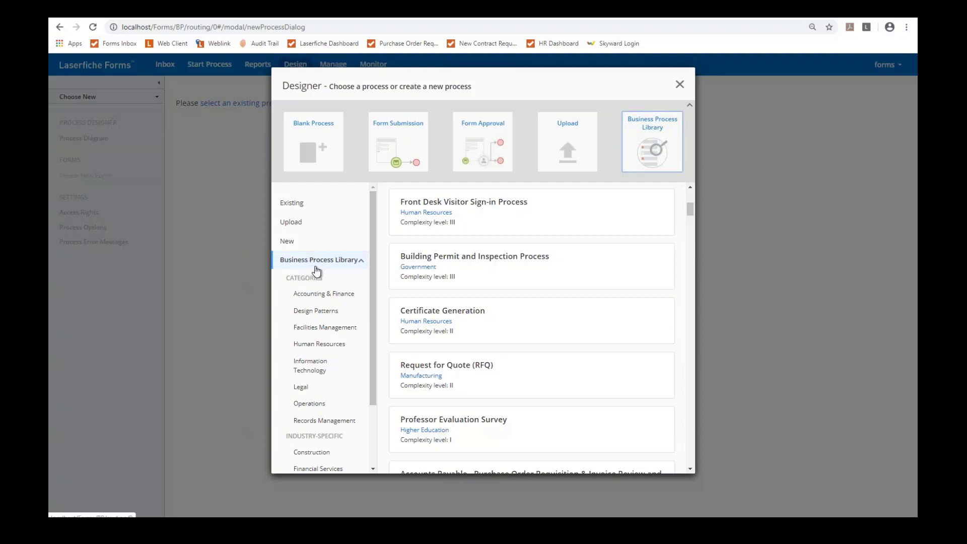
scroll(317, 275, "down", 3)
scroll(319, 276, "up", 3)
scroll(332, 302, "down", 3)
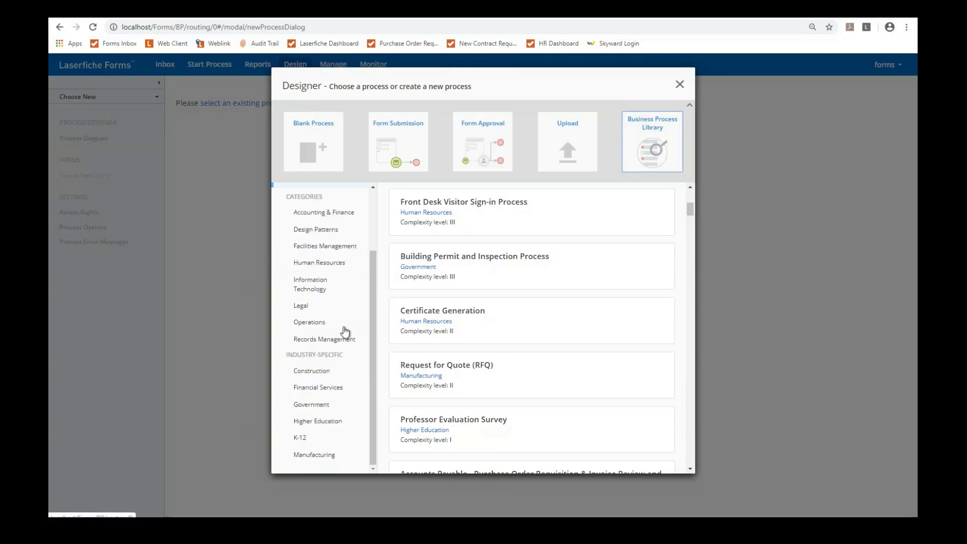
left_click(309, 405)
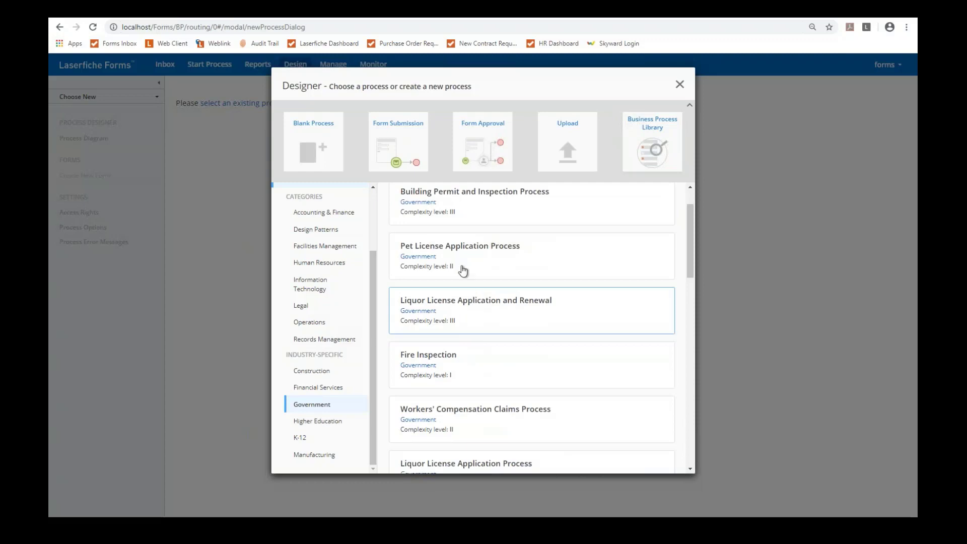
scroll(475, 302, "down", 1)
scroll(479, 308, "down", 5)
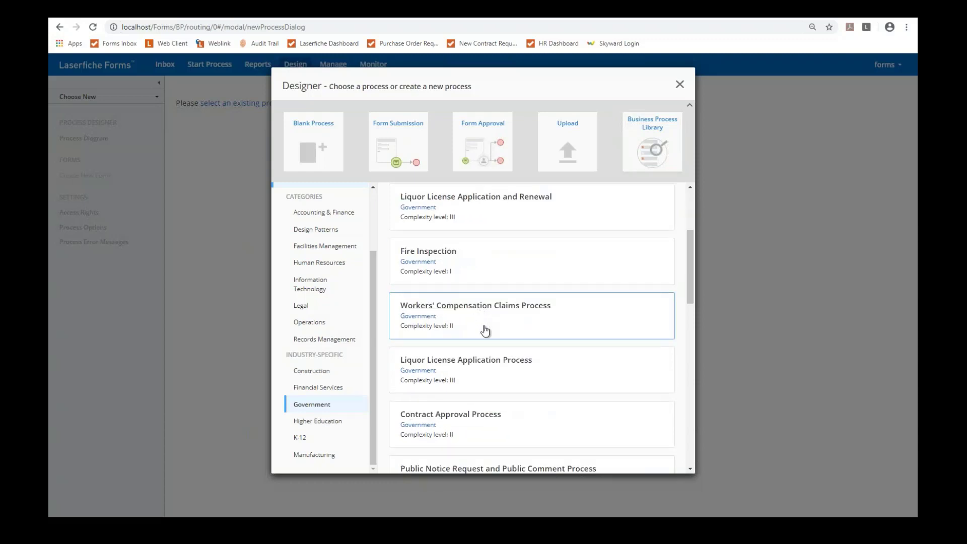
scroll(486, 338, "down", 2)
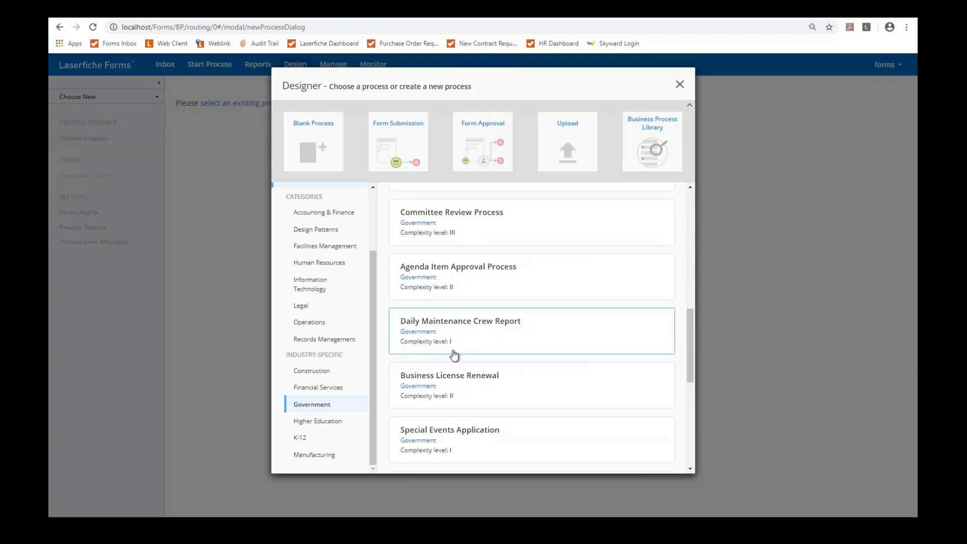
scroll(454, 355, "down", 4)
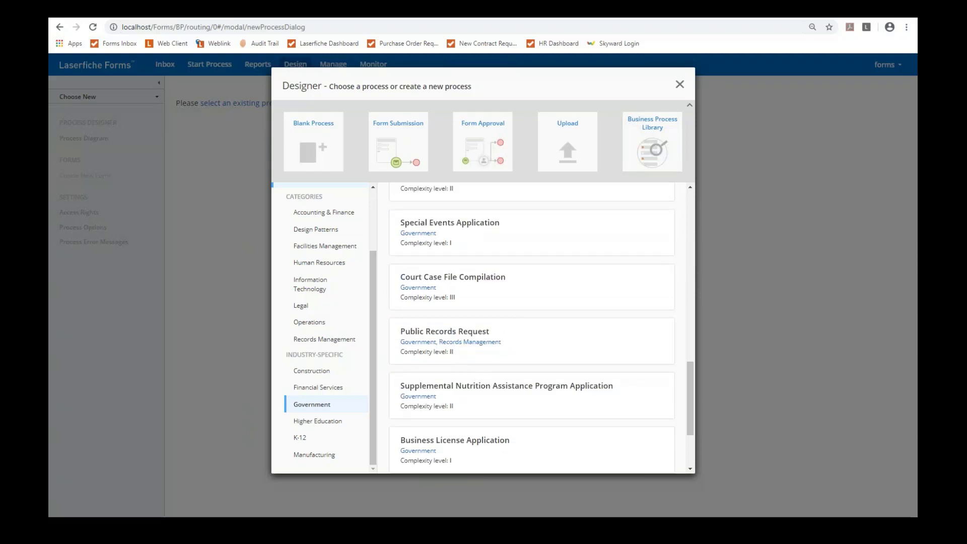
left_click(478, 335)
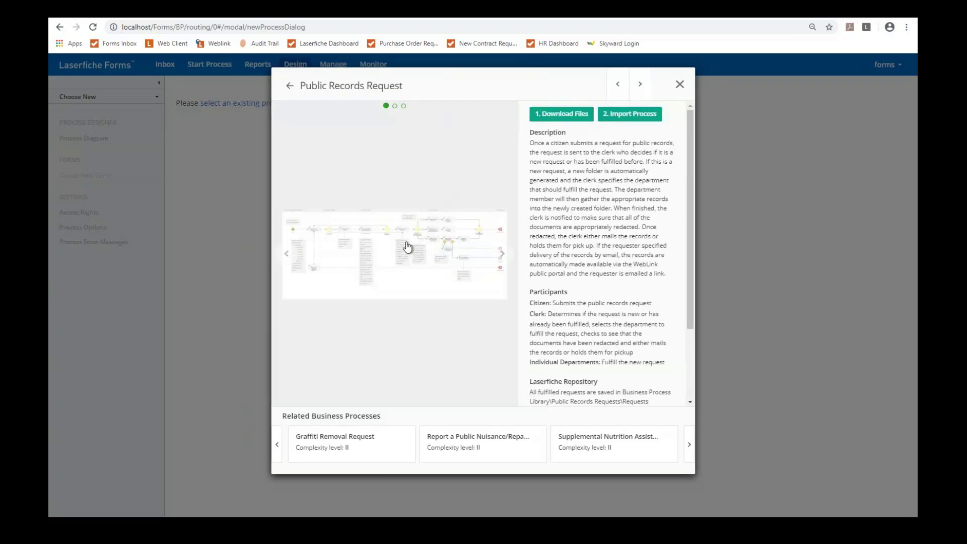
left_click(447, 268)
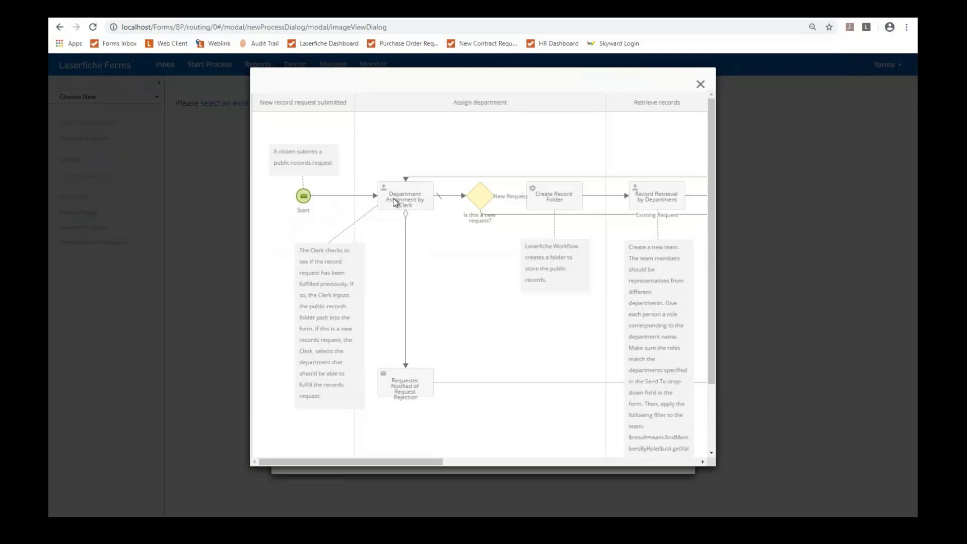
left_click_drag(415, 461, 457, 469)
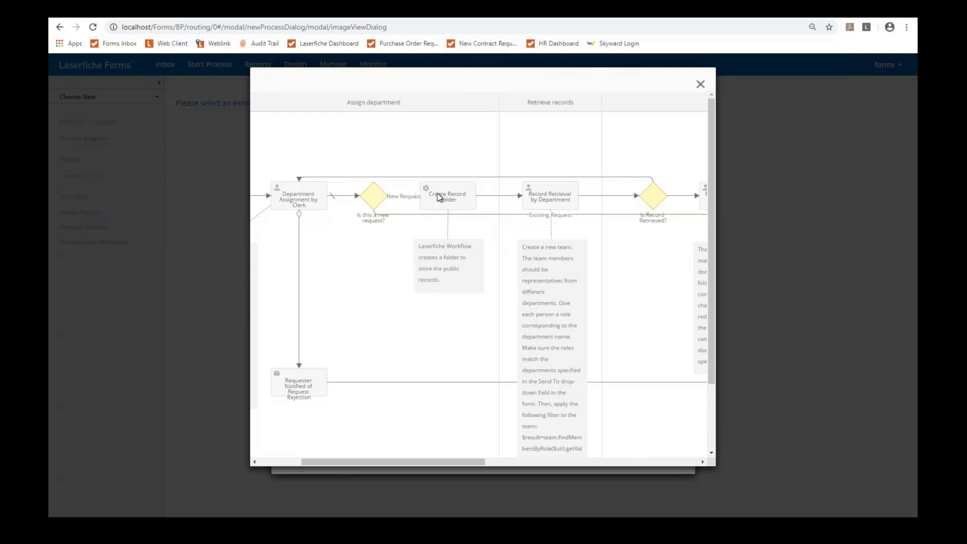
left_click_drag(406, 461, 600, 474)
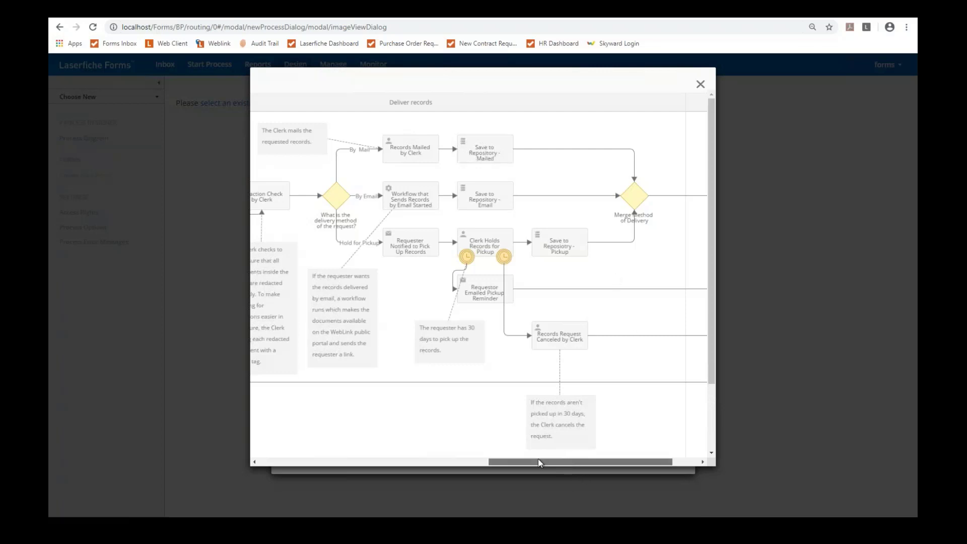
left_click_drag(538, 462, 317, 460)
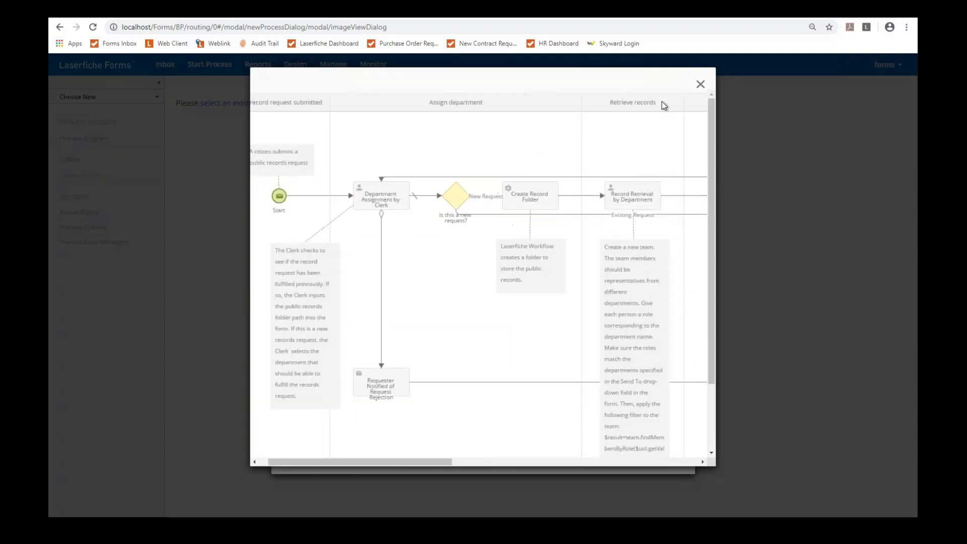
left_click(701, 84)
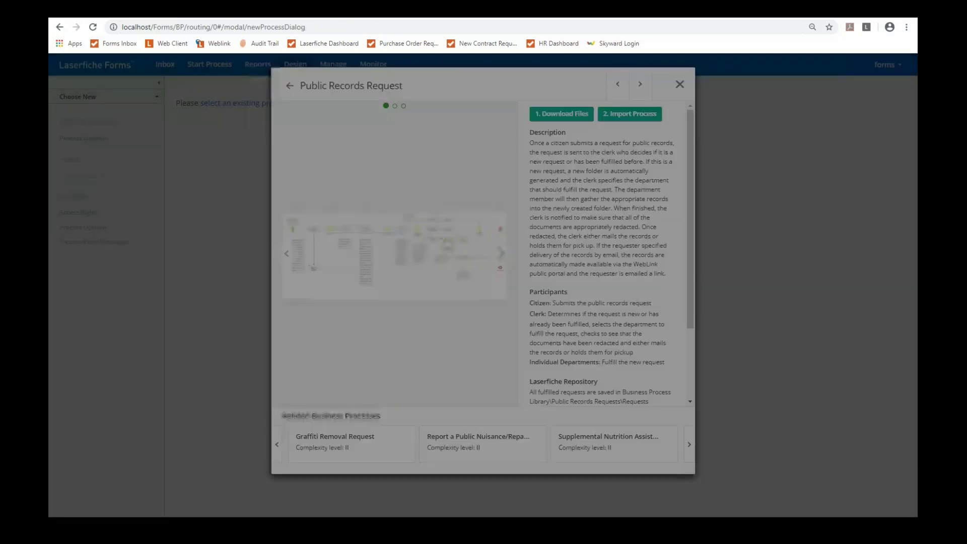
left_click(507, 252)
left_click(502, 253)
Step: Enlarge the template's form preview image, then close it and the Public Records Request details
left_click(436, 261)
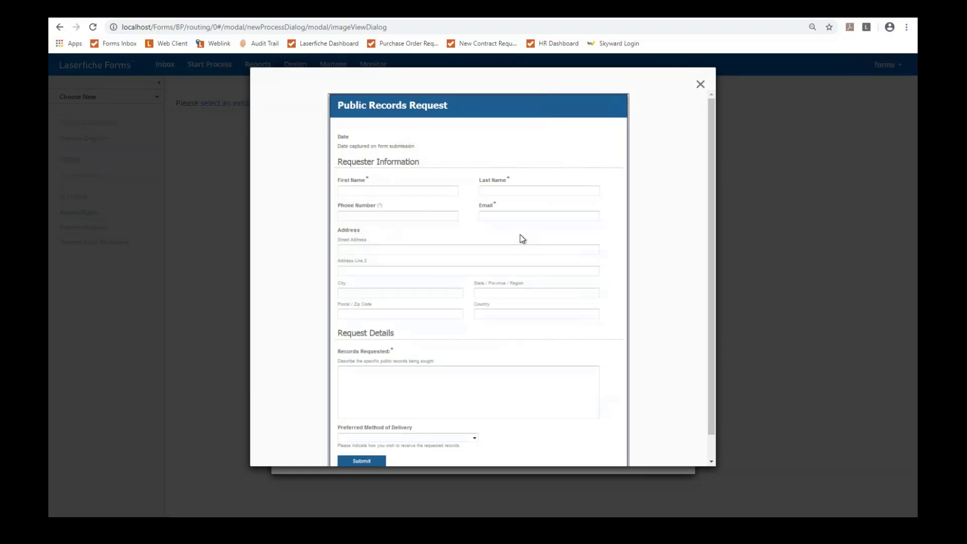
scroll(413, 277, "down", 1)
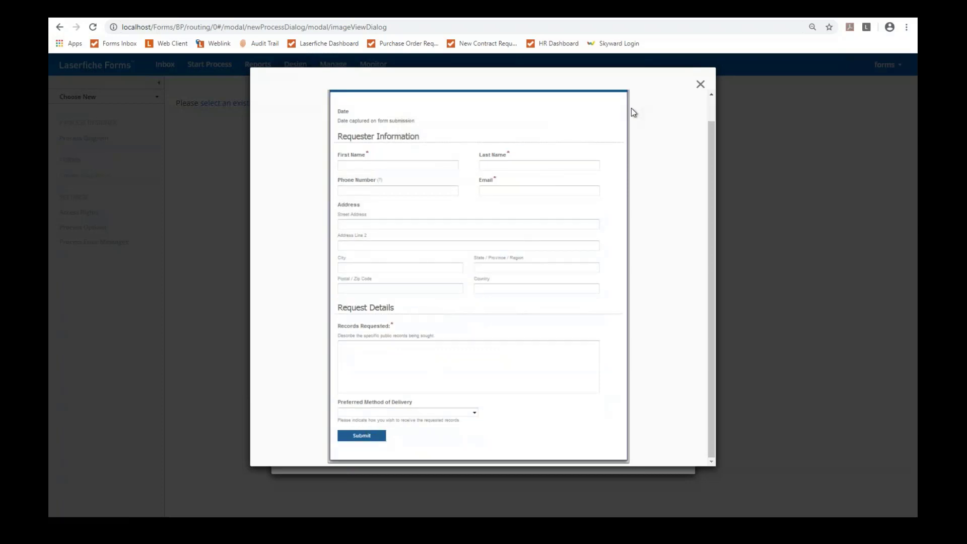
left_click(700, 85)
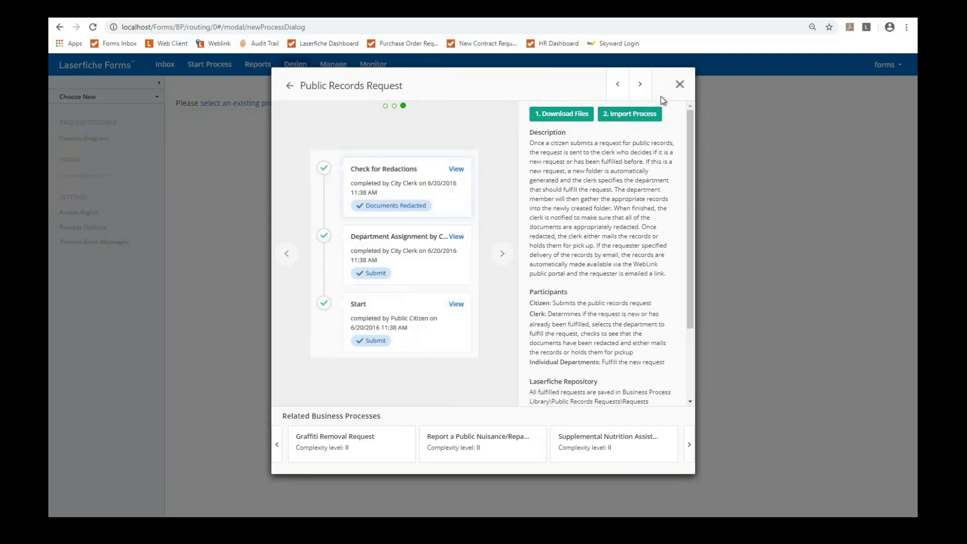
left_click(681, 86)
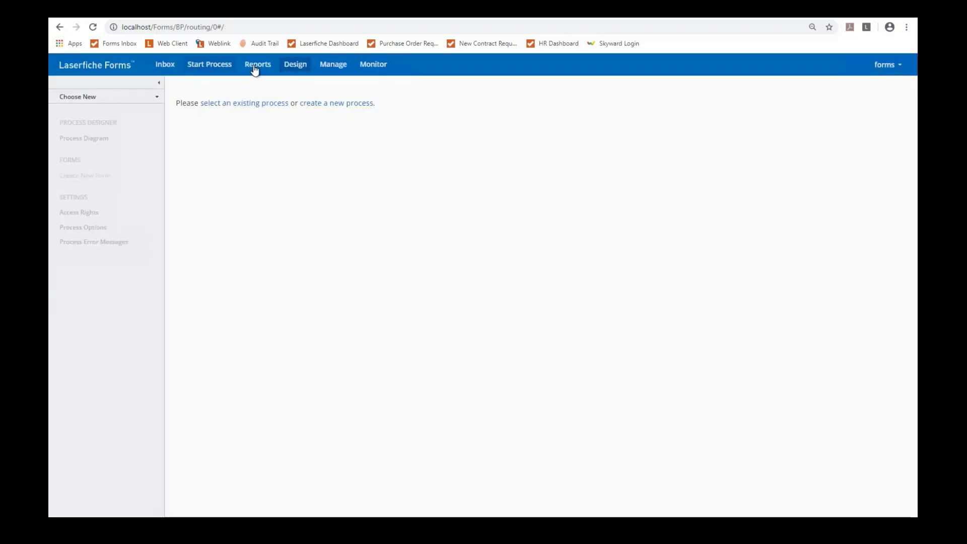
Step: Create a new blank process named 'Build from Scratch'
left_click(295, 65)
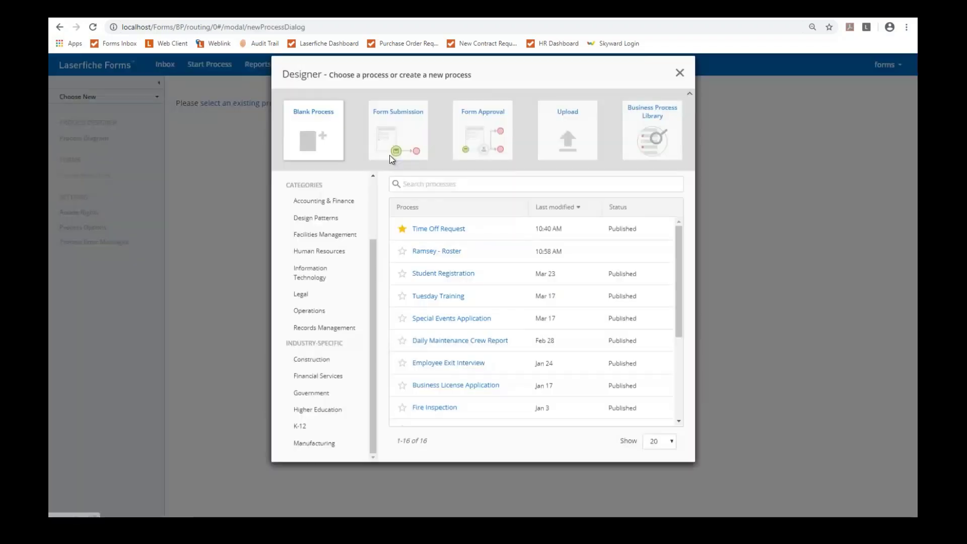
left_click(320, 152)
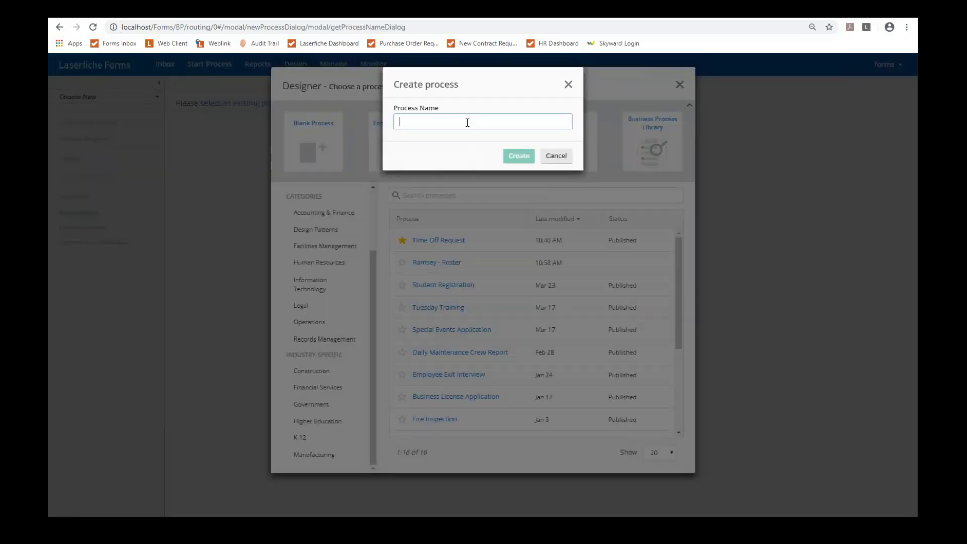
type("Build from Scratch")
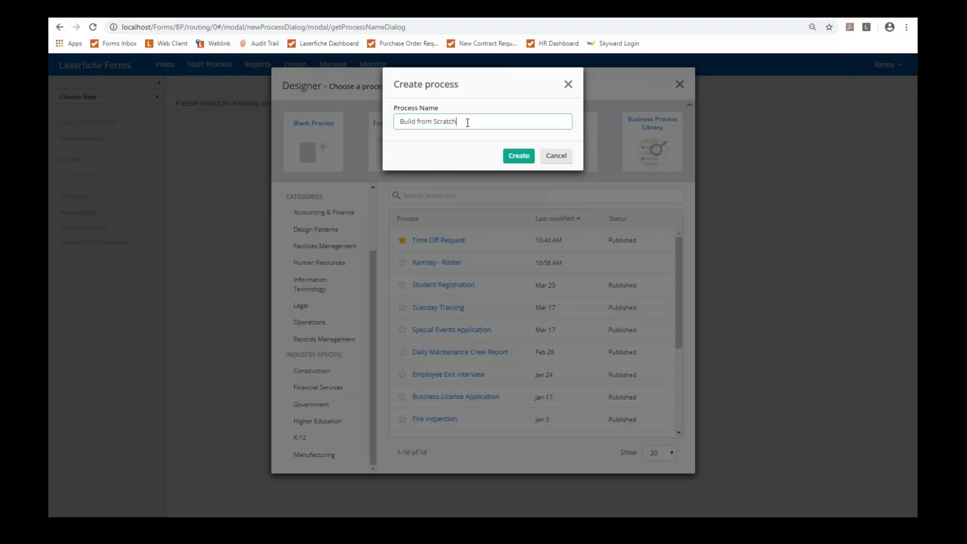
left_click(520, 156)
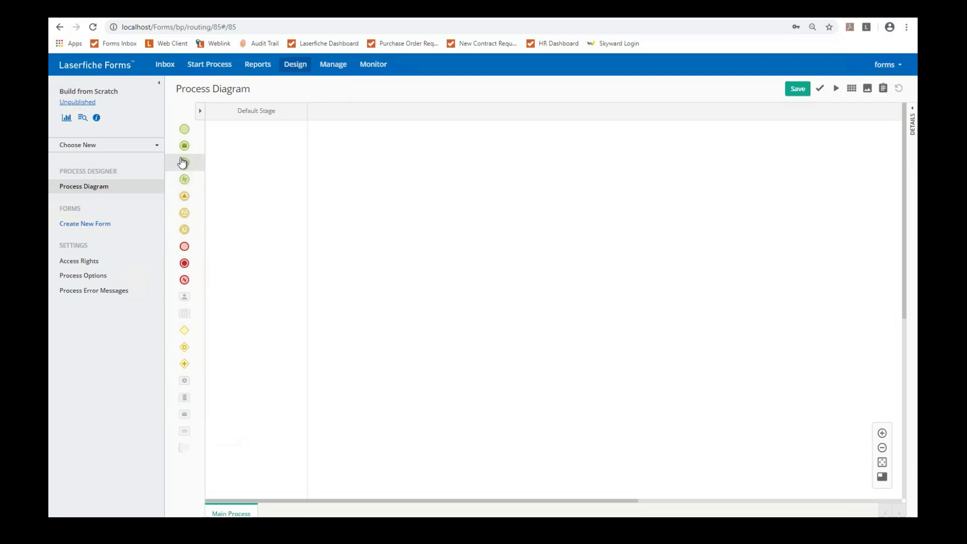
Step: Add a message start event, User Task and Exclusive Gateway across Stages 1–3, connected in sequence
left_click_drag(183, 157, 228, 155)
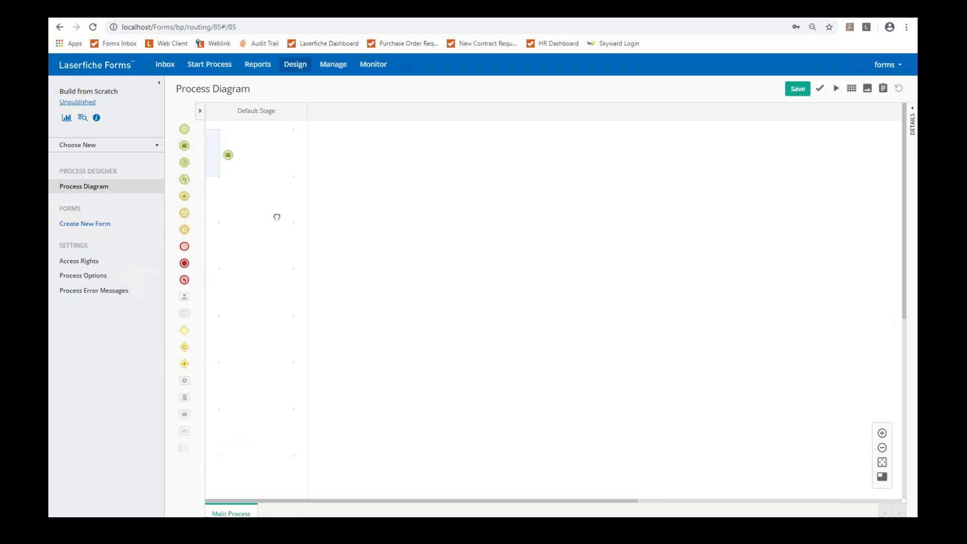
left_click_drag(277, 217, 300, 268)
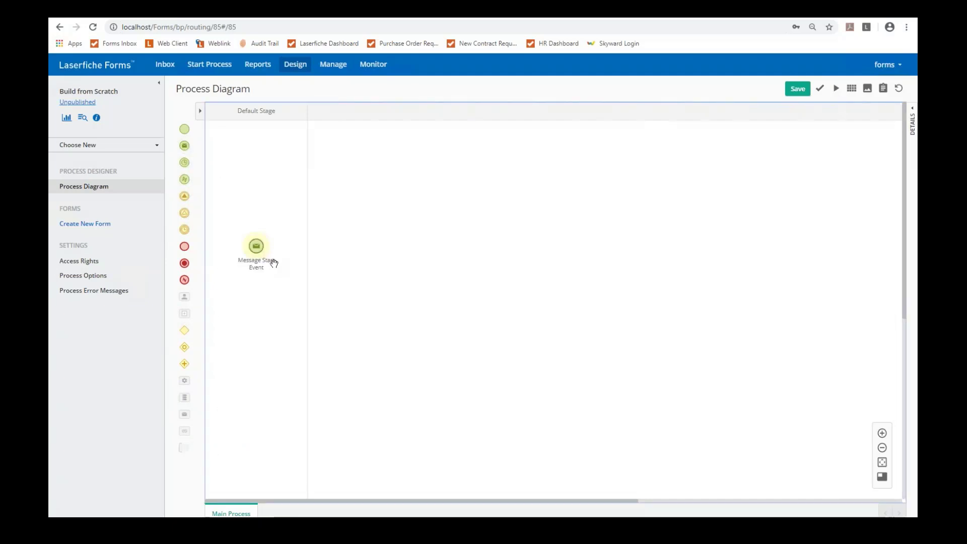
left_click_drag(180, 300, 359, 247)
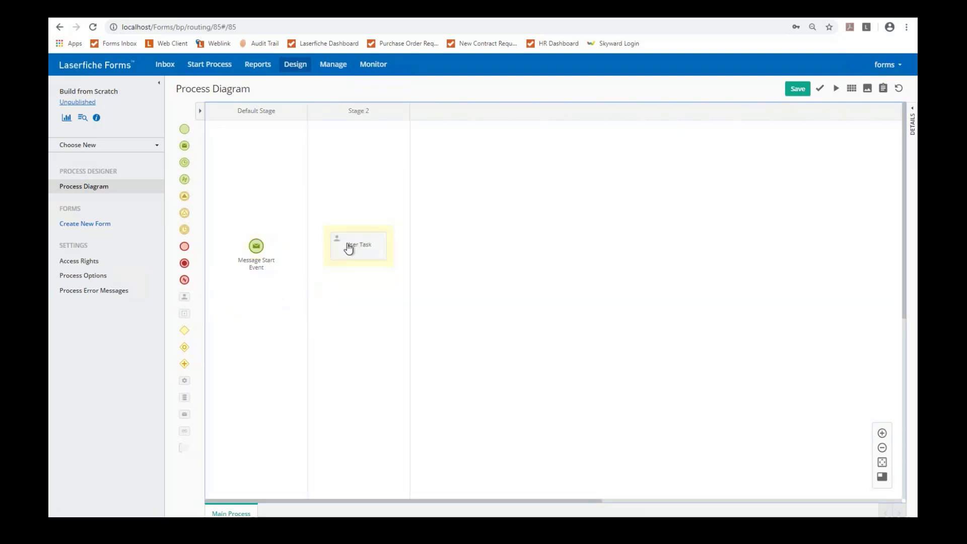
left_click(256, 246)
left_click_drag(268, 224, 336, 246)
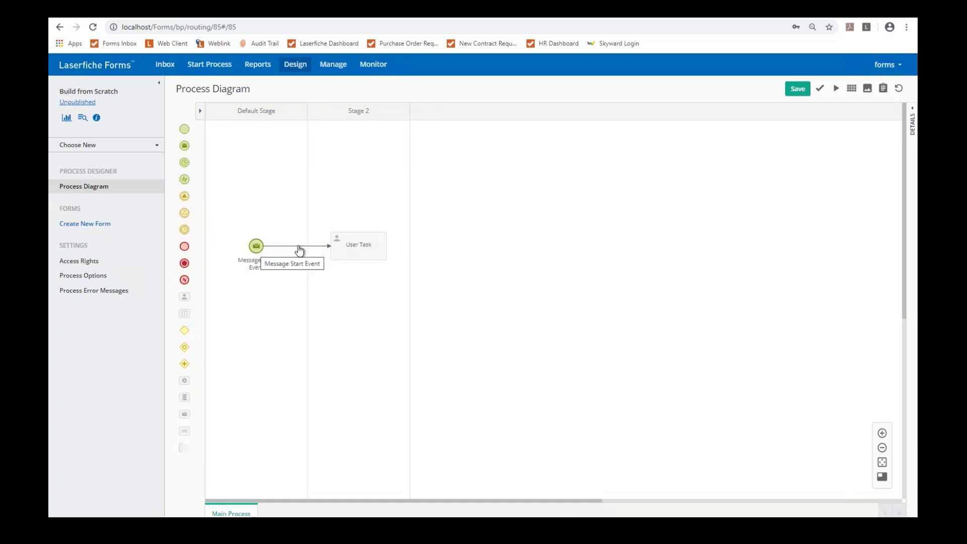
left_click_drag(181, 331, 435, 246)
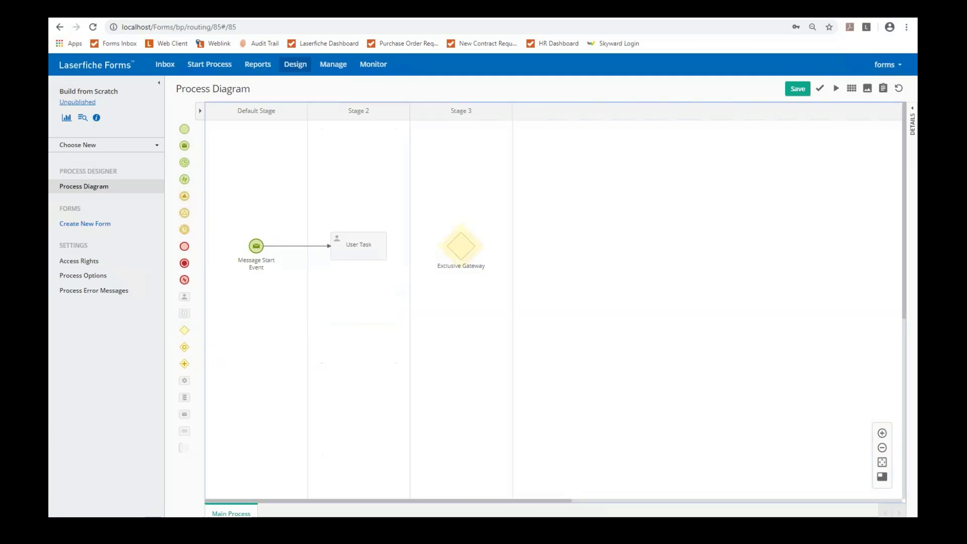
left_click(359, 246)
left_click_drag(397, 224, 461, 246)
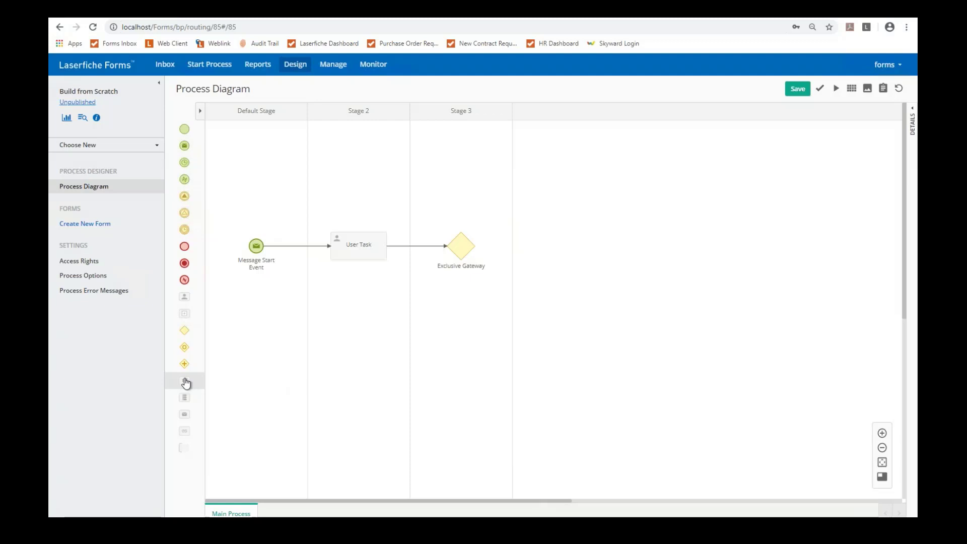
Step: Add a Service Task in Stage 4, branch the gateway to User Task (1), and loop it back through a second gateway
left_click_drag(185, 383, 585, 262)
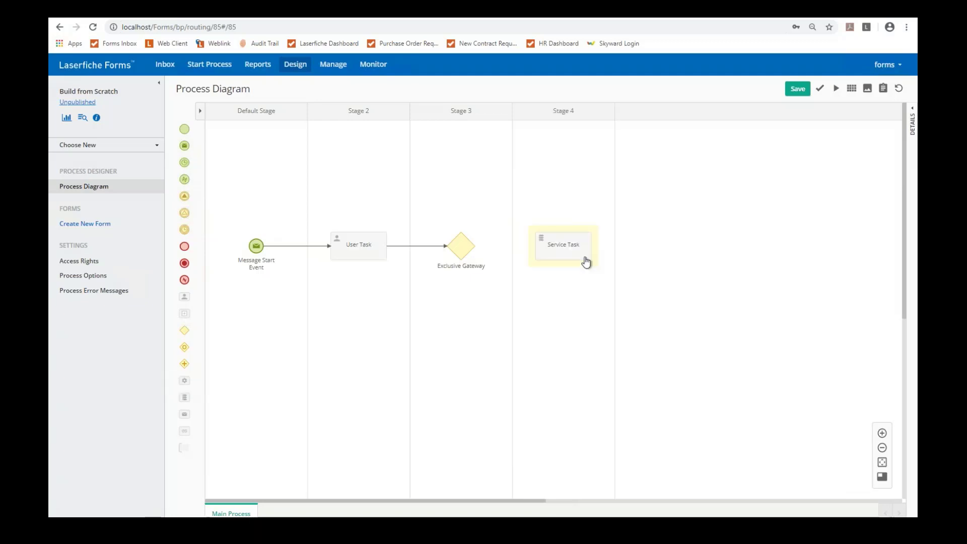
left_click(463, 243)
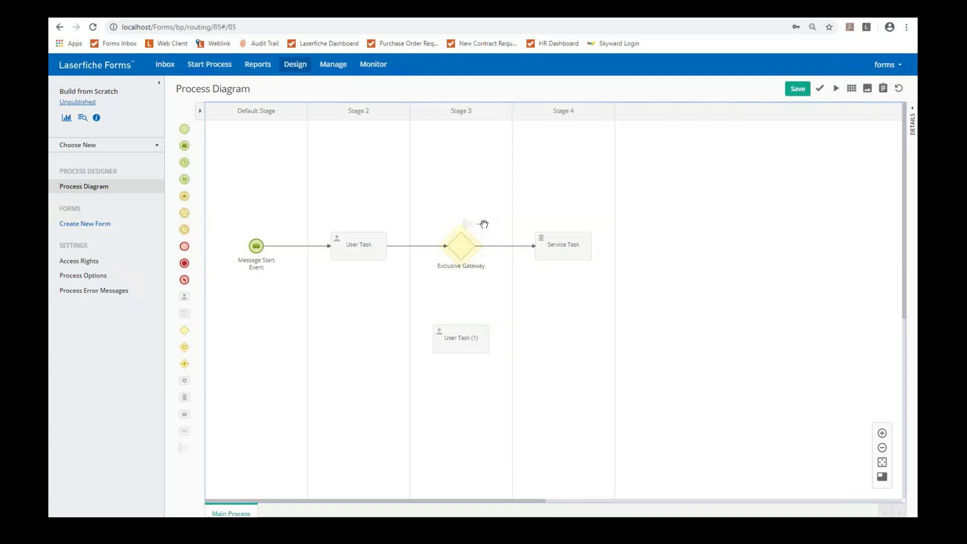
left_click_drag(484, 224, 460, 331)
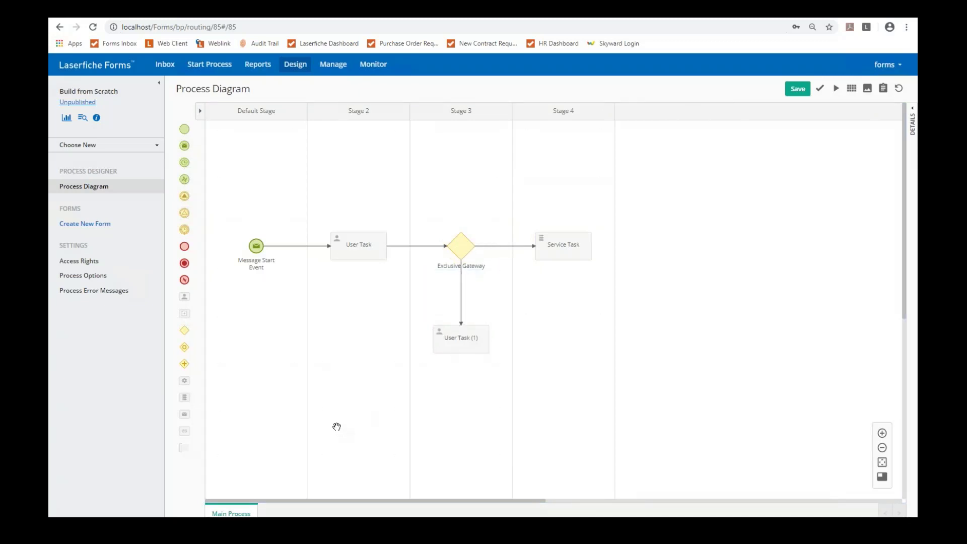
left_click_drag(184, 330, 358, 339)
left_click_drag(482, 317, 357, 260)
left_click_drag(185, 246, 659, 249)
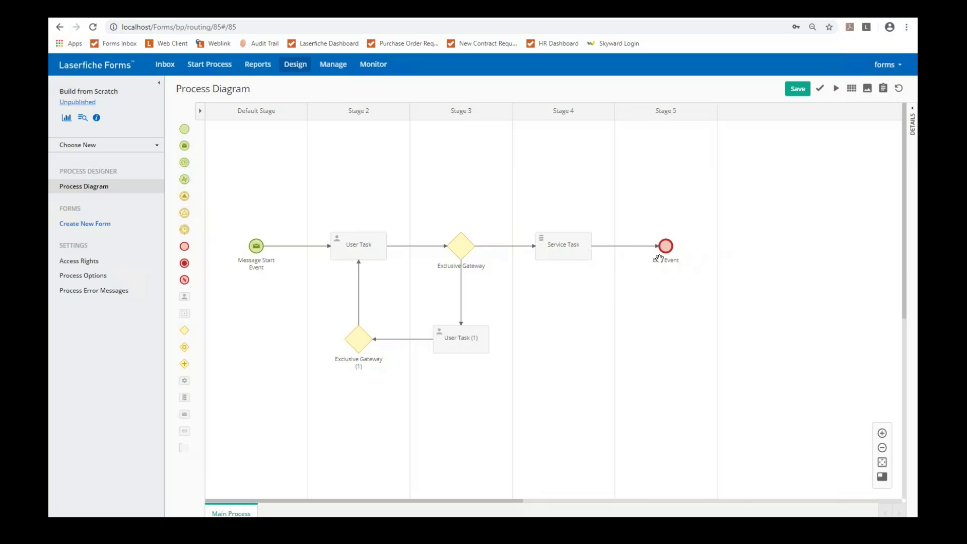
left_click(343, 249)
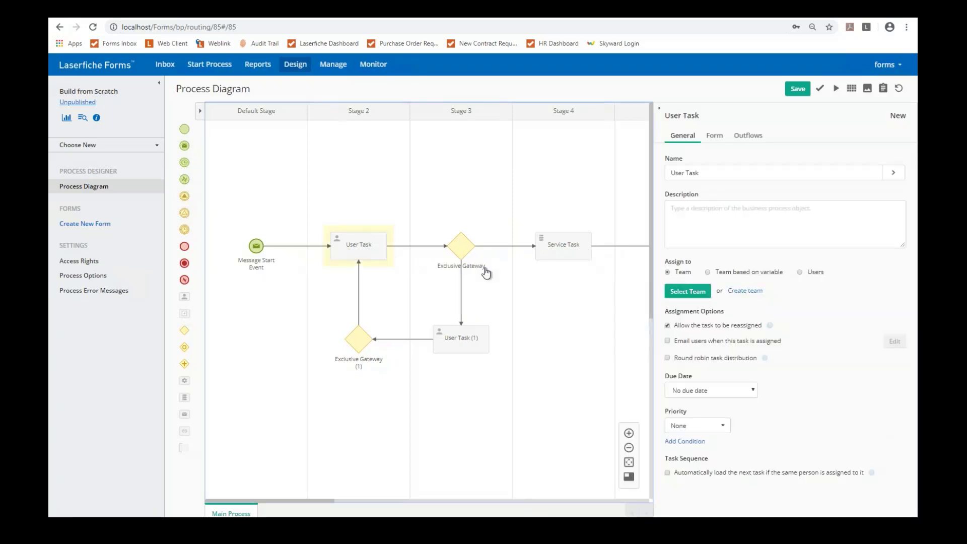
Step: Assign the User Task to specific users, adding the admin account from the 'adm' suggestion
left_click(799, 272)
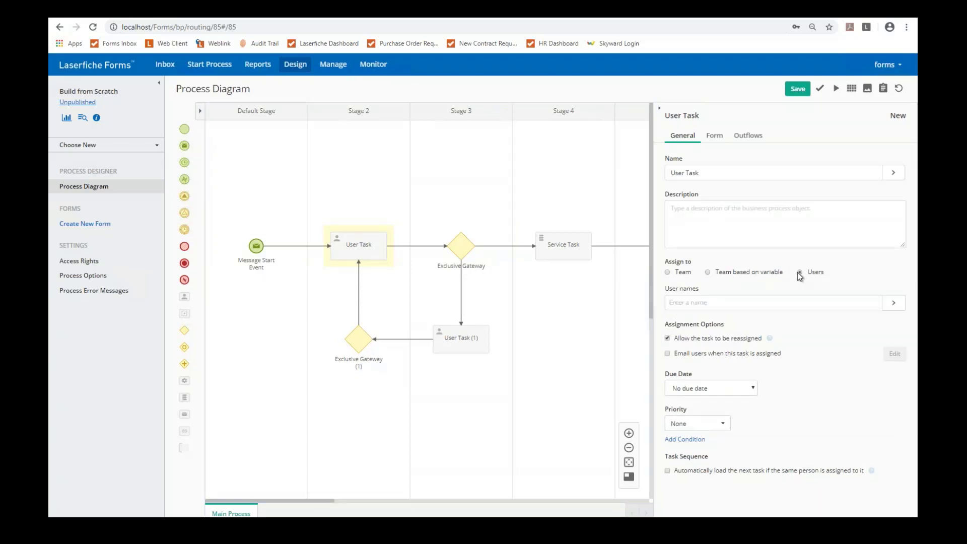
left_click(709, 273)
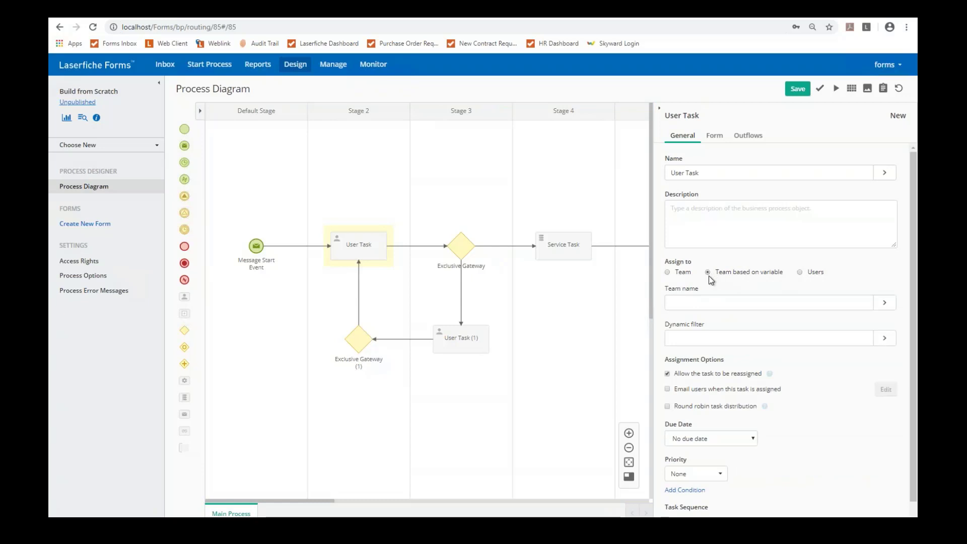
left_click(800, 272)
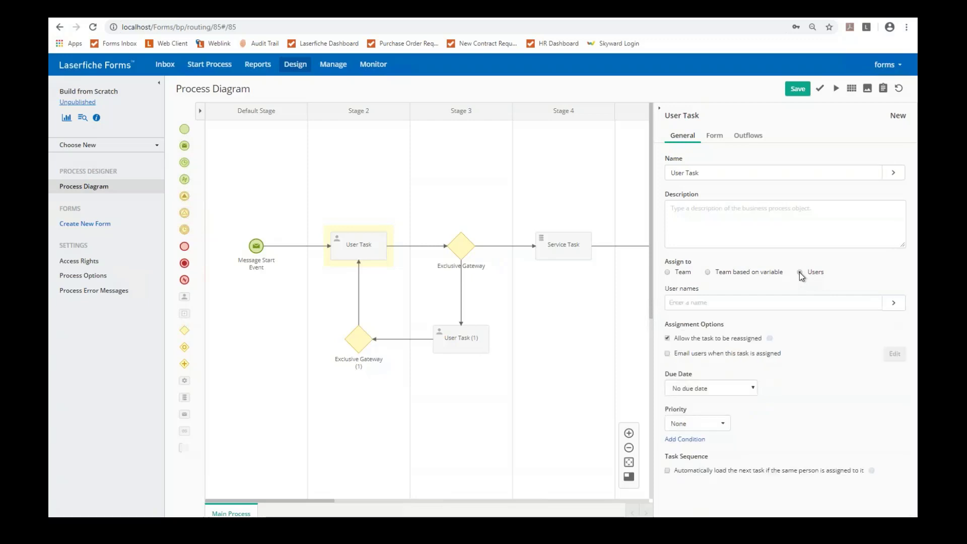
left_click(849, 305)
type("adm")
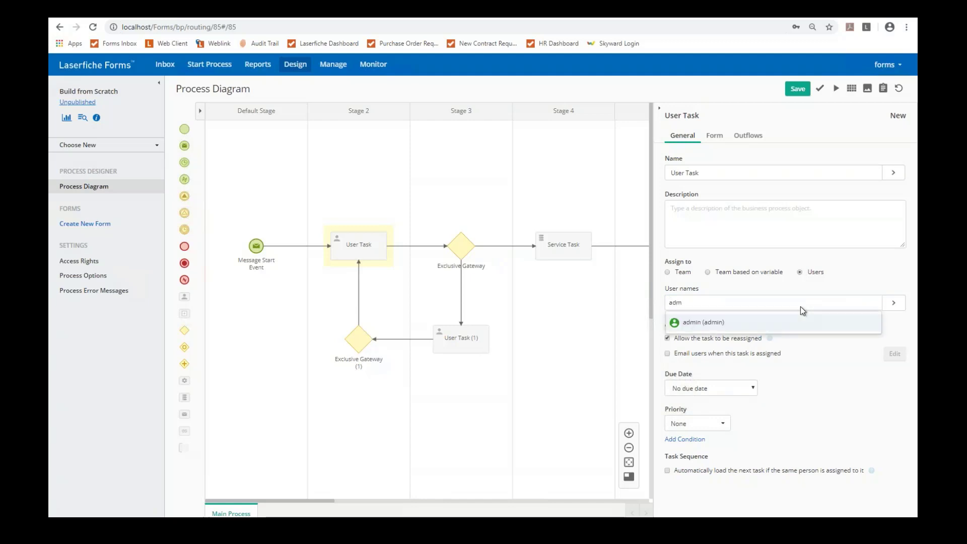
key("Return")
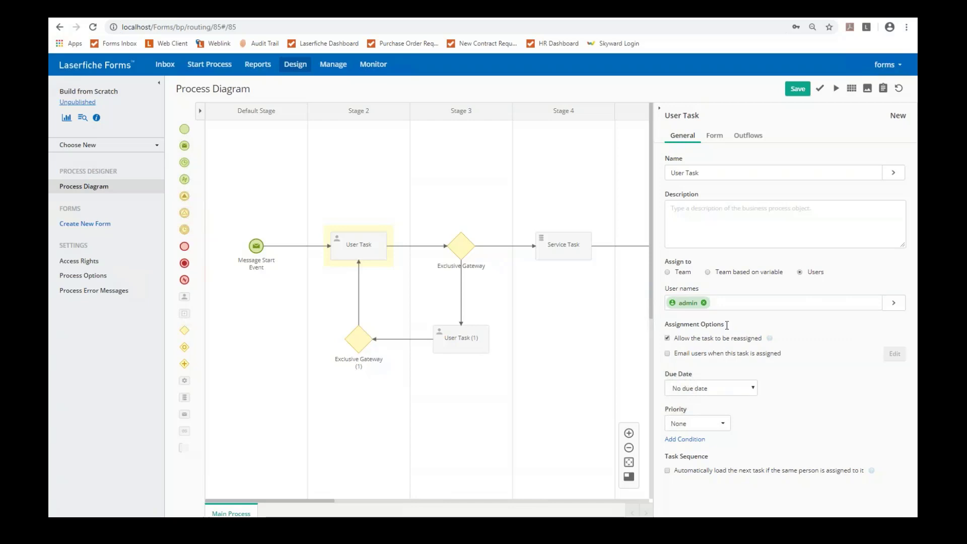
Step: Begin a new repository profile for the Service Task with server cdlfh_demo114 and the LFBusiness repository
left_click(552, 259)
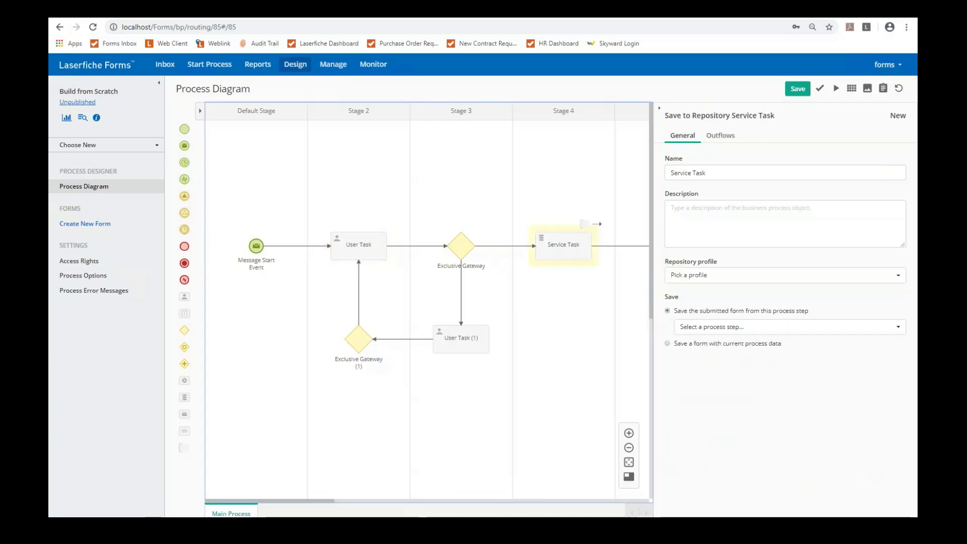
left_click(744, 276)
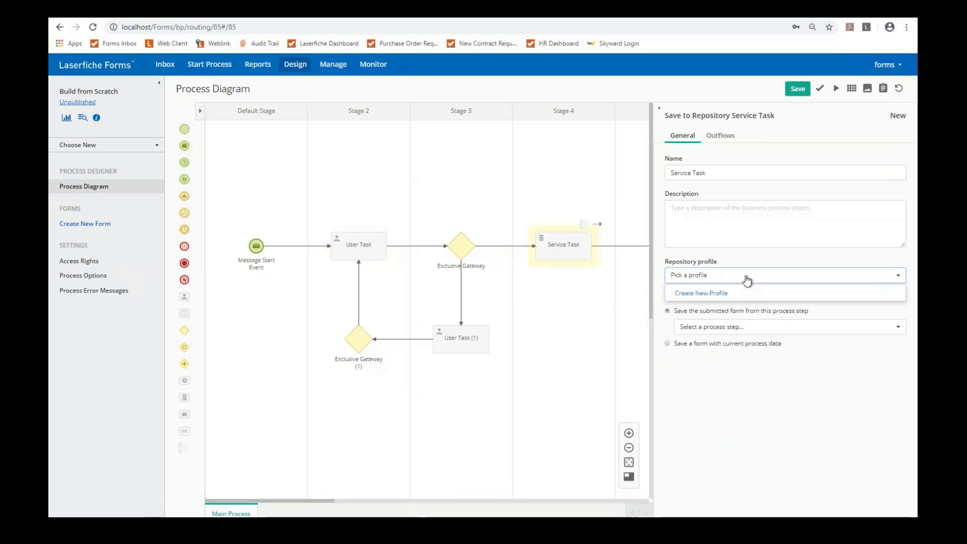
left_click(726, 294)
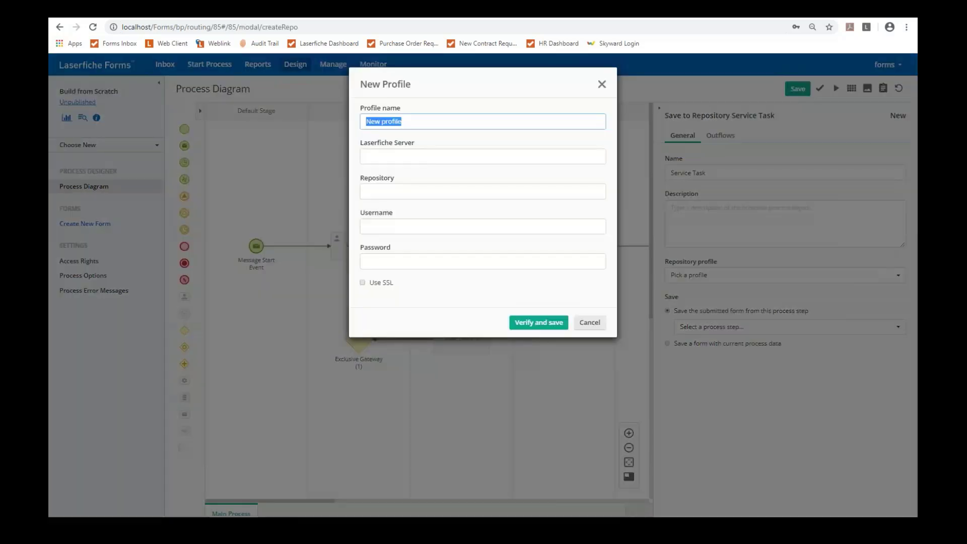
type("LAserfiche")
key("Tab")
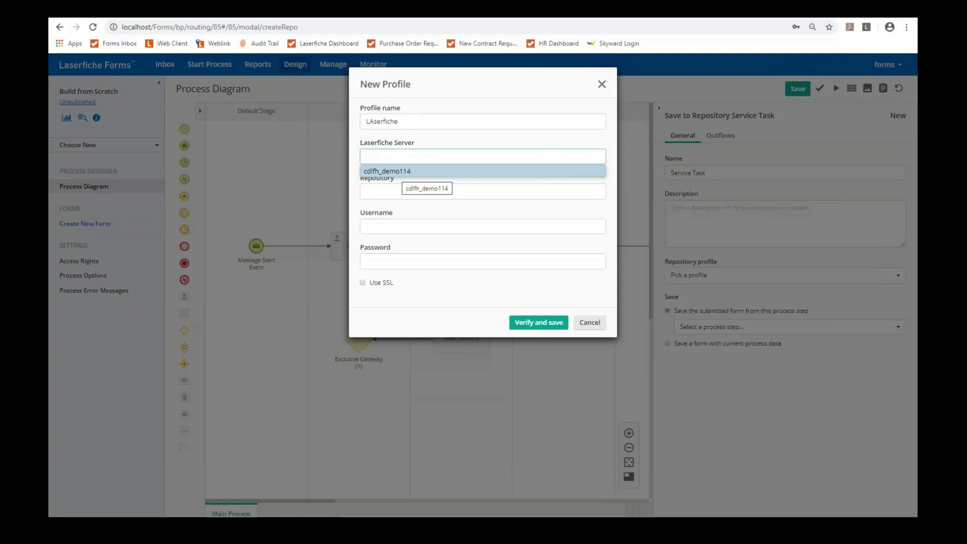
left_click(398, 171)
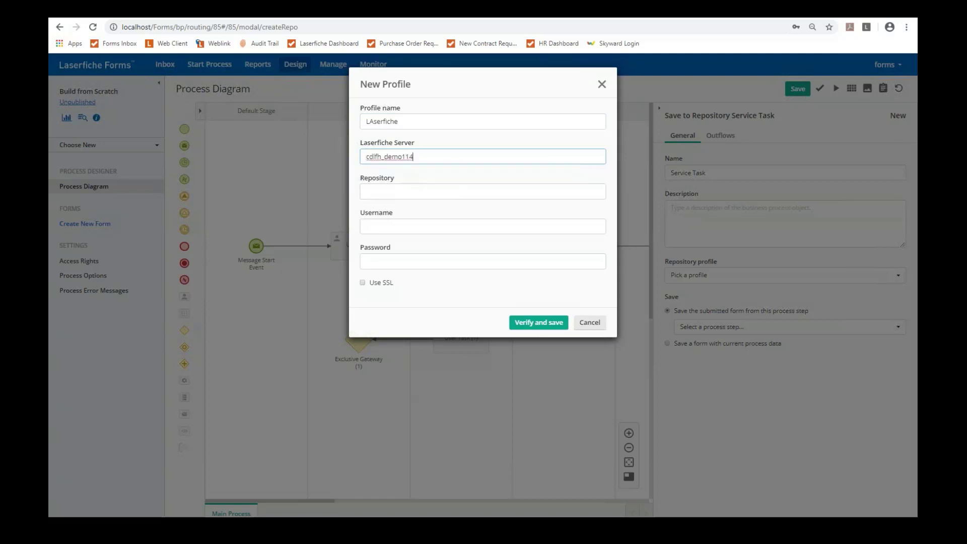
left_click(398, 189)
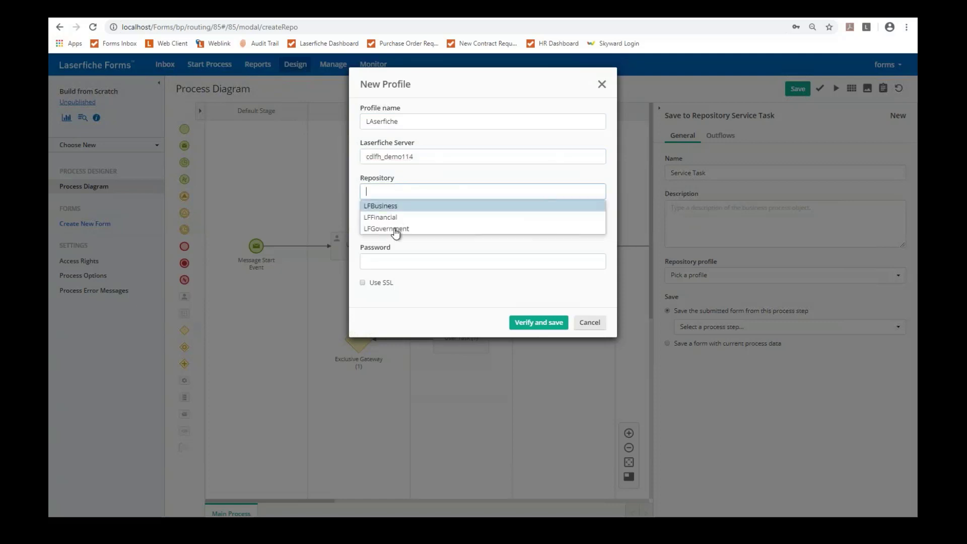
left_click(392, 208)
Step: Enter the profile's username and password, then cancel the repository profile
left_click(406, 221)
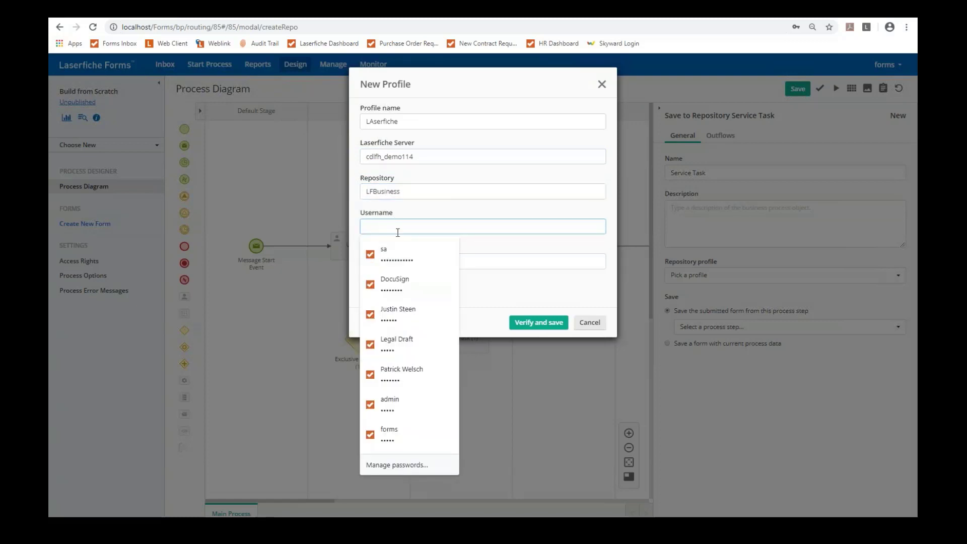
type("forms")
key("Tab")
type("***")
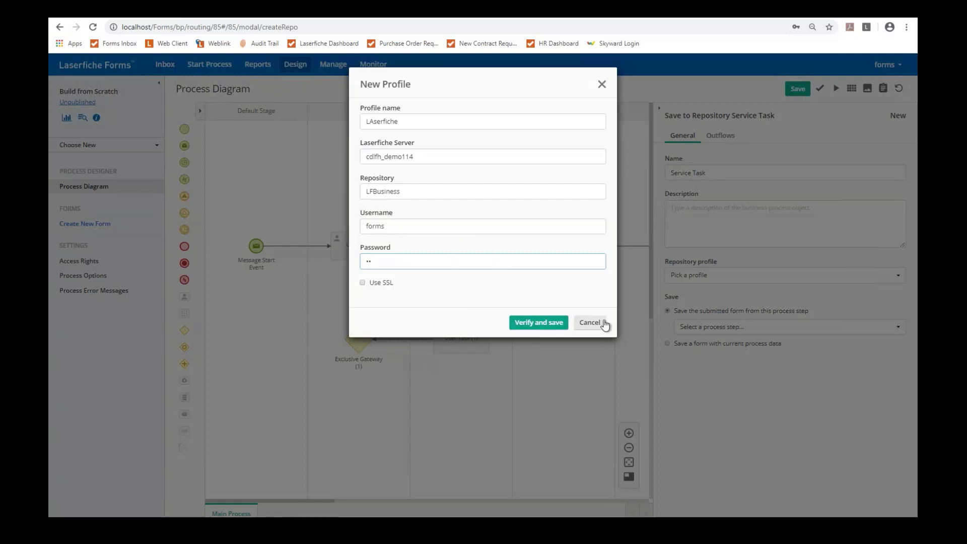
left_click(602, 324)
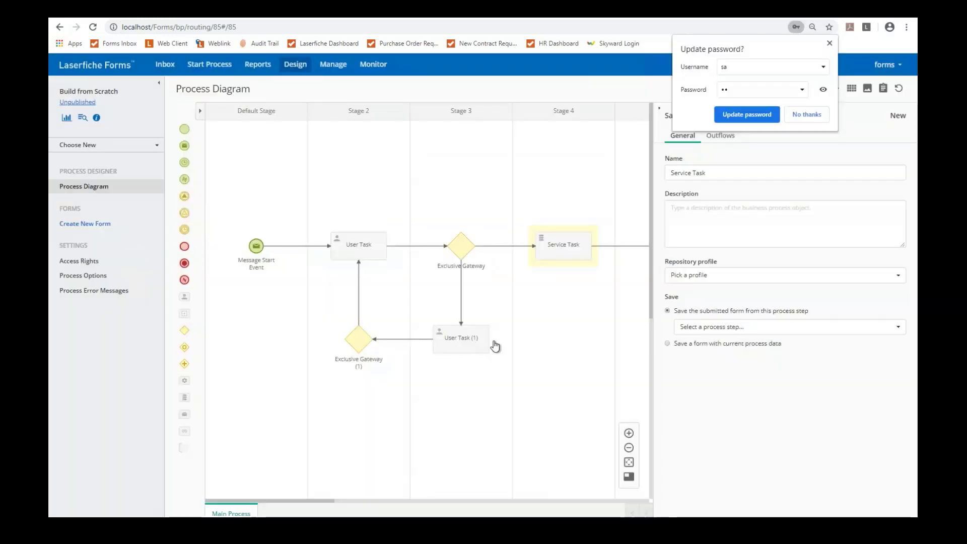
left_click_drag(330, 501, 348, 501)
left_click(83, 225)
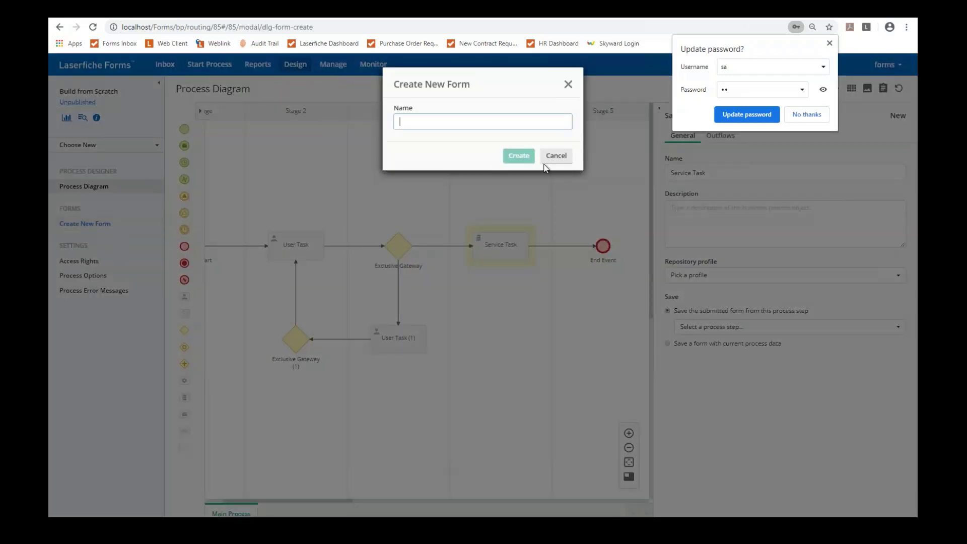
Step: Create a form named 'New Form' and leave the process diagram for the form designer
left_click(557, 156)
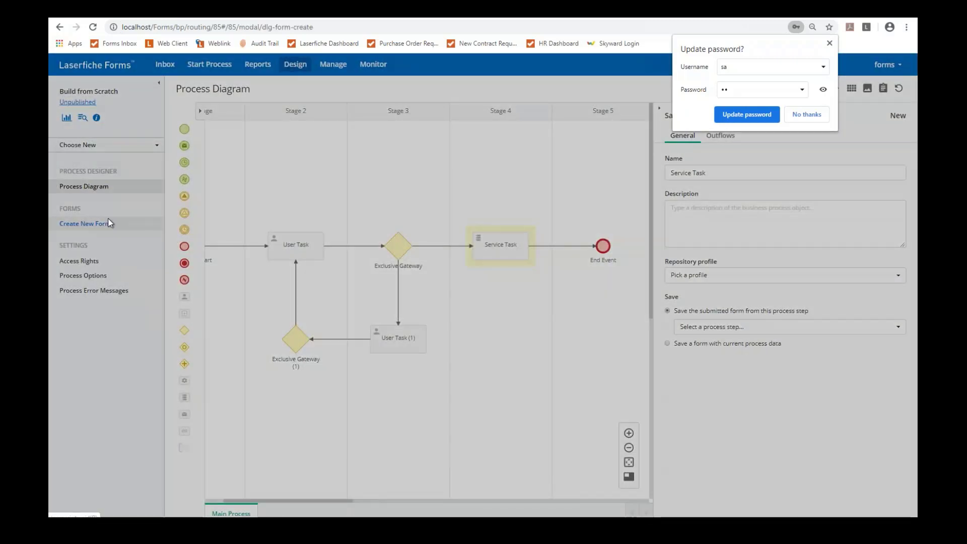
left_click(107, 222)
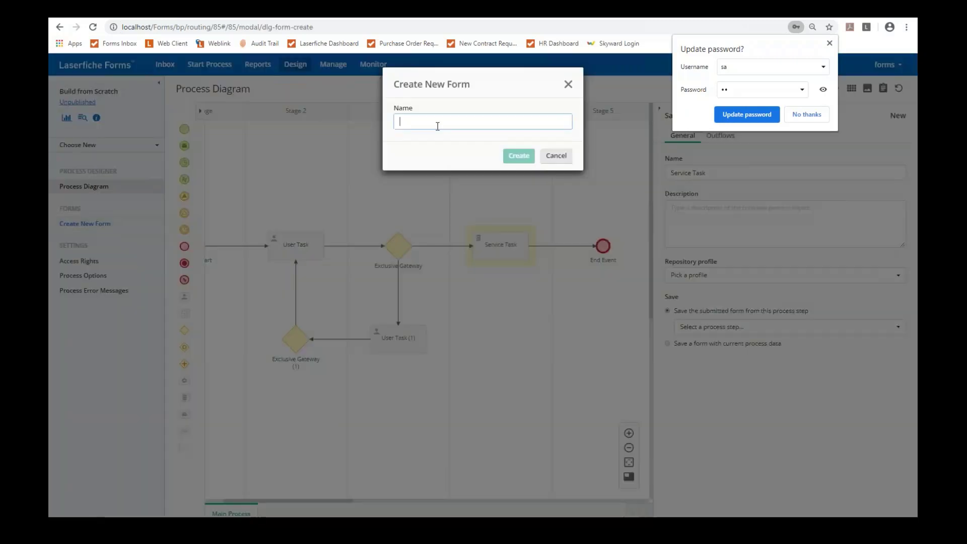
type("N")
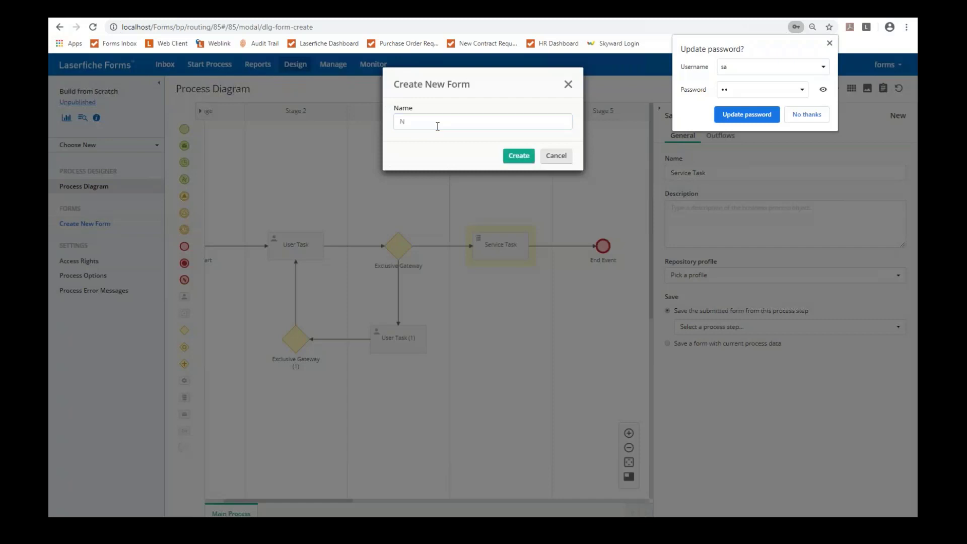
left_click(408, 120)
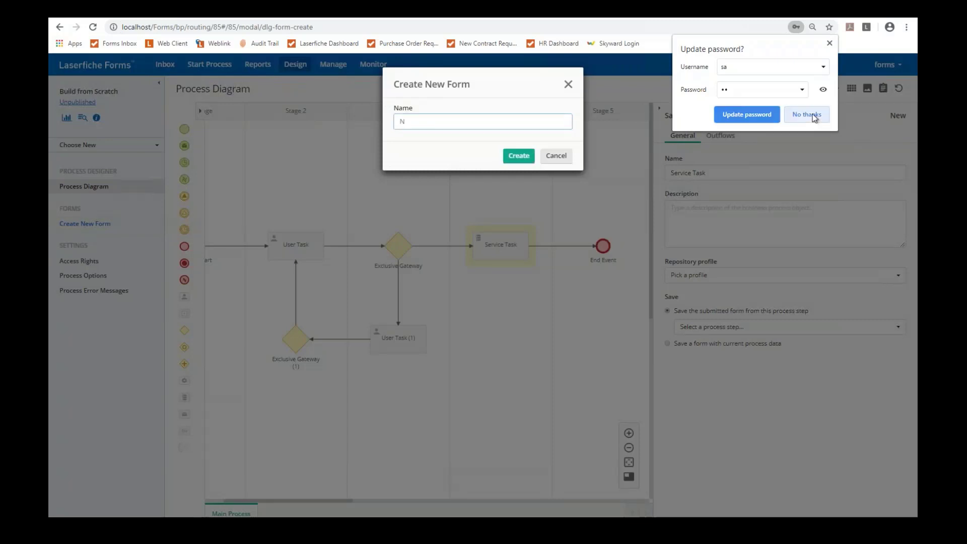
left_click(806, 115)
type("we")
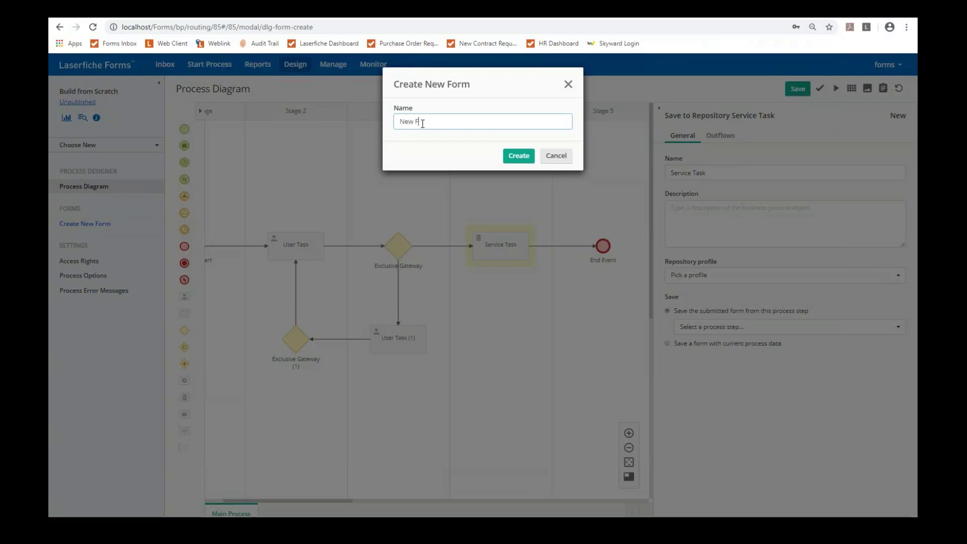
left_click(519, 156)
left_click(532, 86)
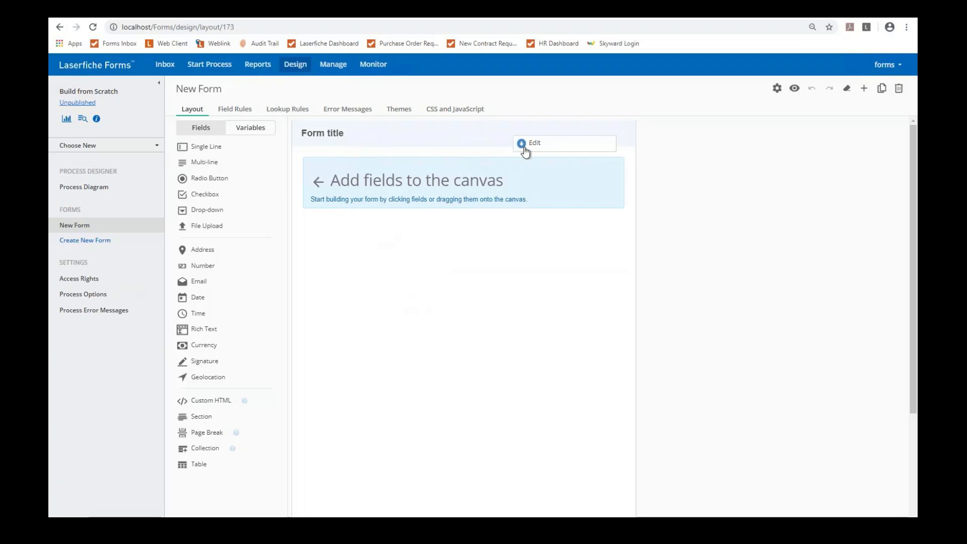
Step: Change the form title to 'My Form'
left_click(521, 144)
key("ctrl+a")
type("My Form")
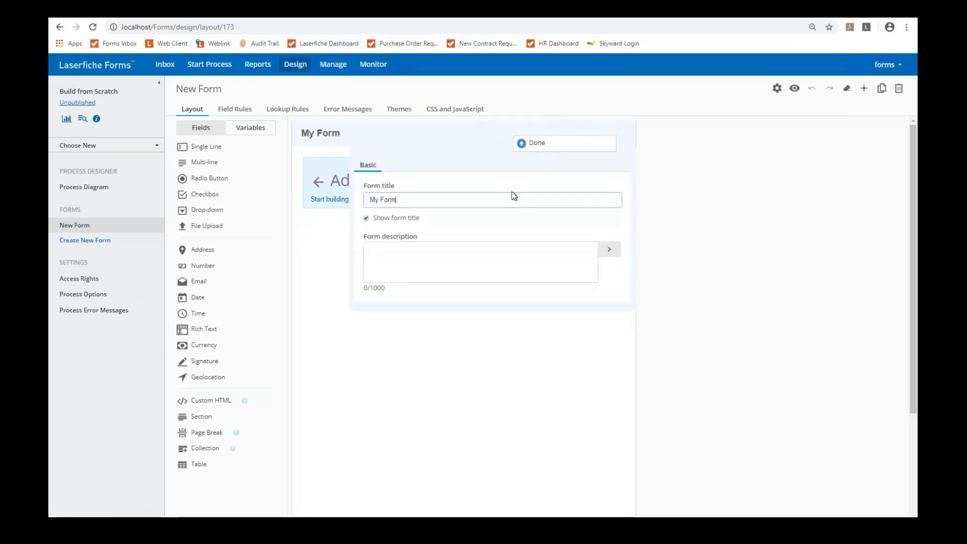
left_click(530, 143)
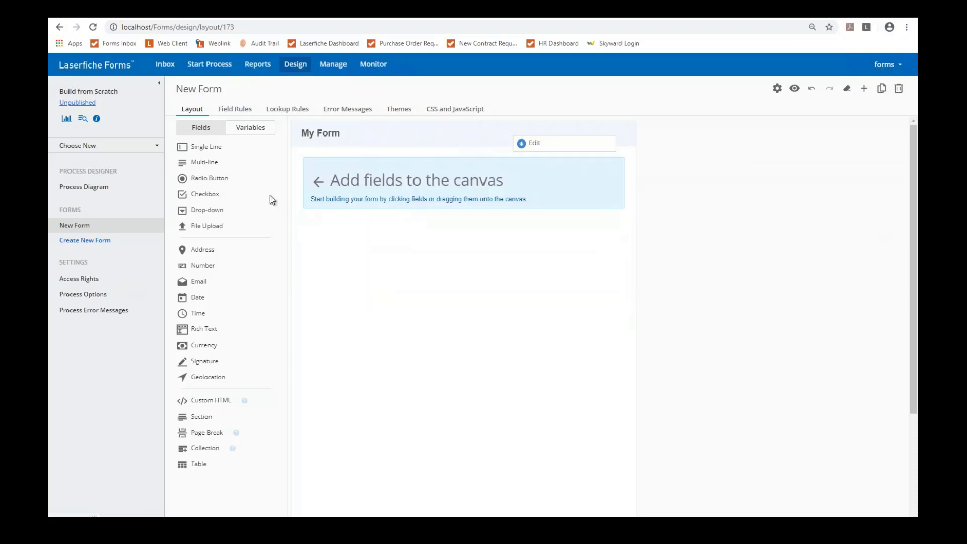
Step: Add a required single-line 'Name' field with the helper text 'Full Name'
left_click_drag(205, 148, 279, 175)
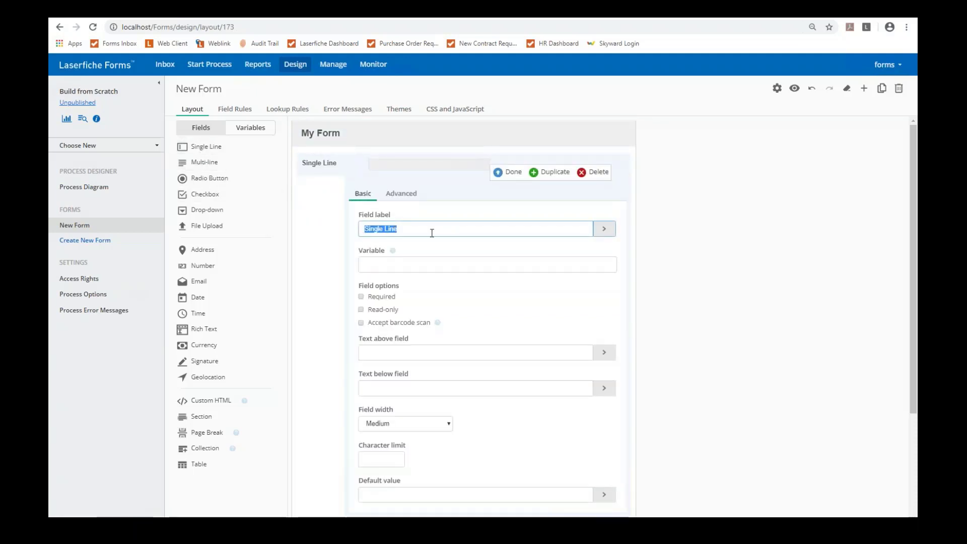
type("Name")
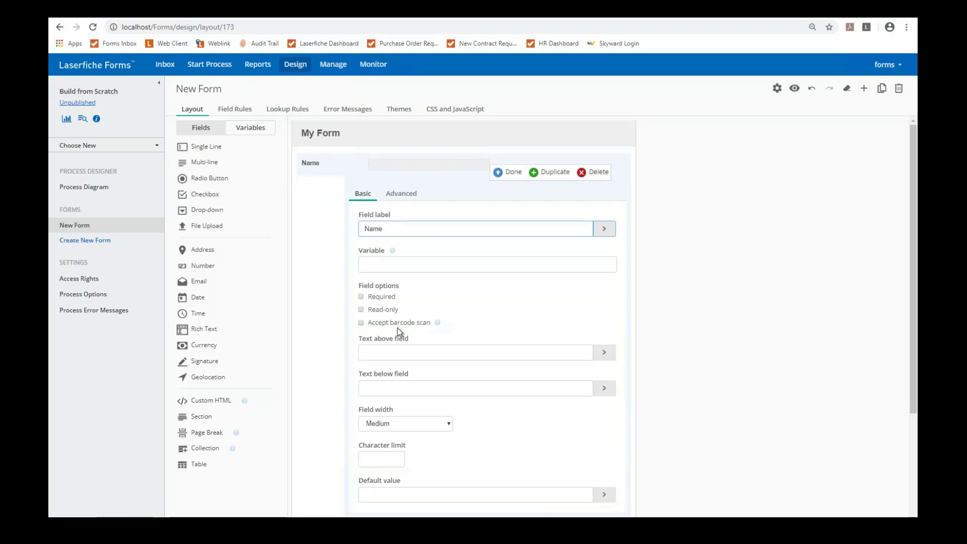
left_click(361, 297)
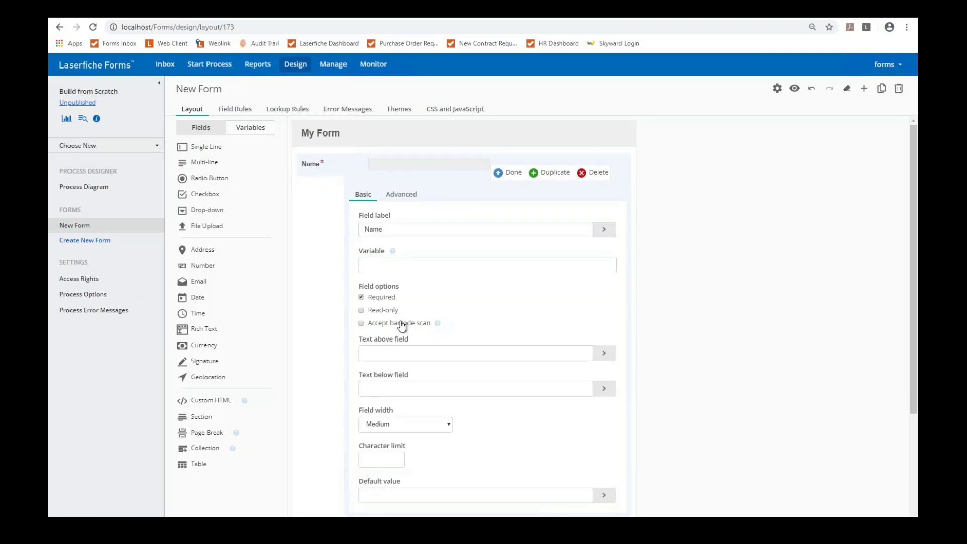
scroll(403, 322, "down", 2)
left_click(391, 287)
type("Full")
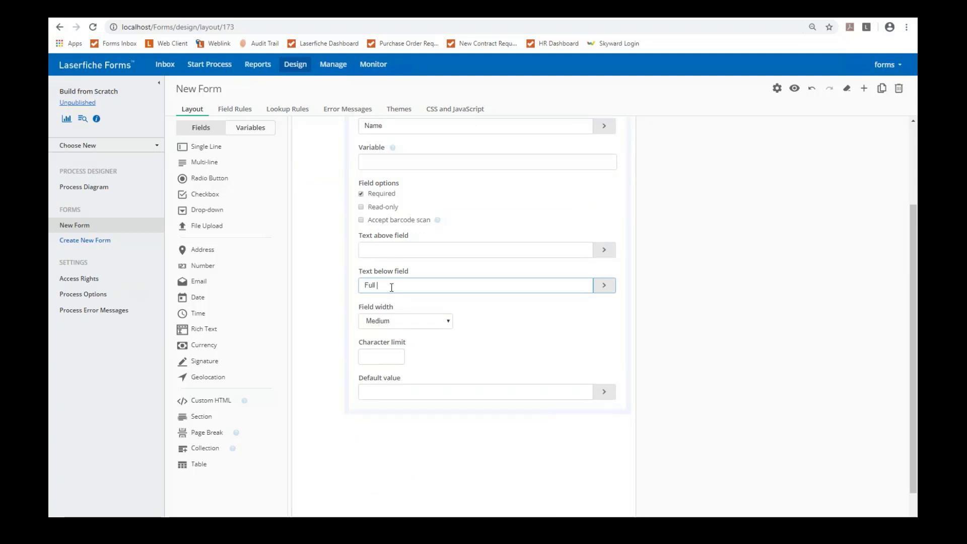
type(" Name")
scroll(487, 251, "up", 3)
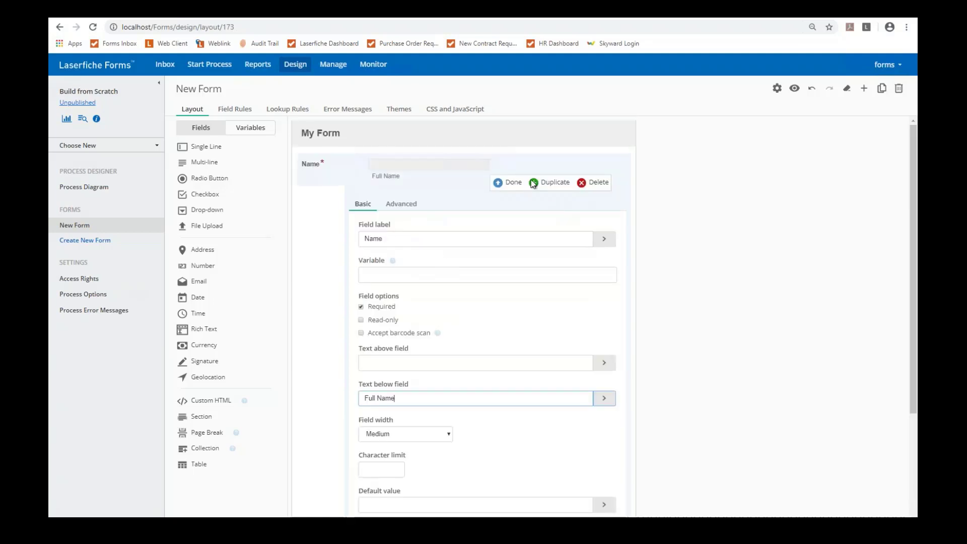
left_click(512, 182)
Step: Add a Checkbox field with Internal and External choices, followed by a File Upload field
left_click_drag(212, 195, 415, 212)
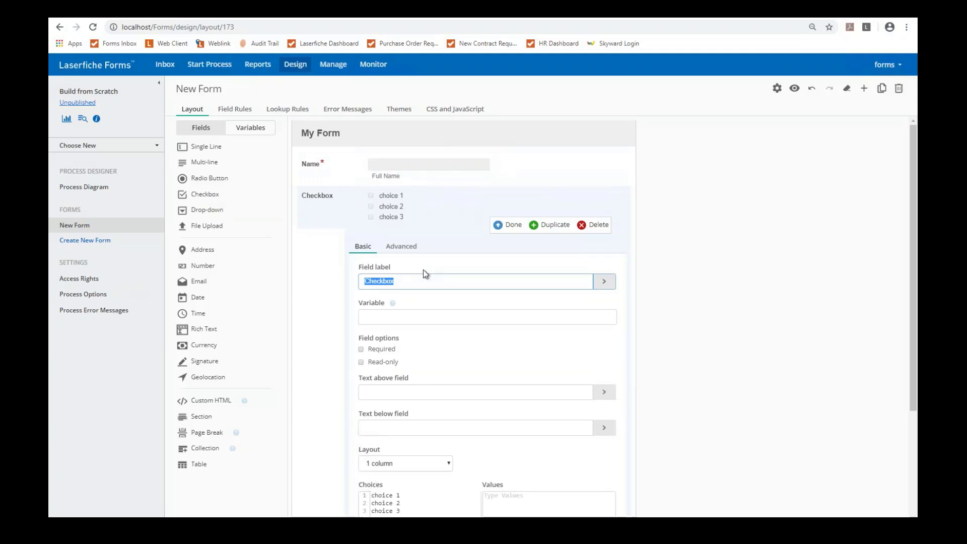
scroll(414, 474, "down", 2)
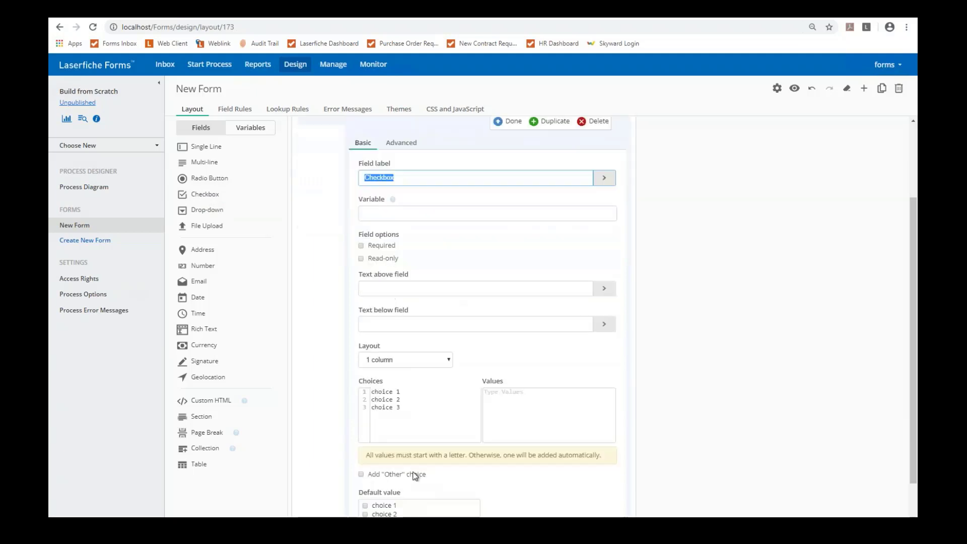
left_click_drag(409, 406, 336, 385)
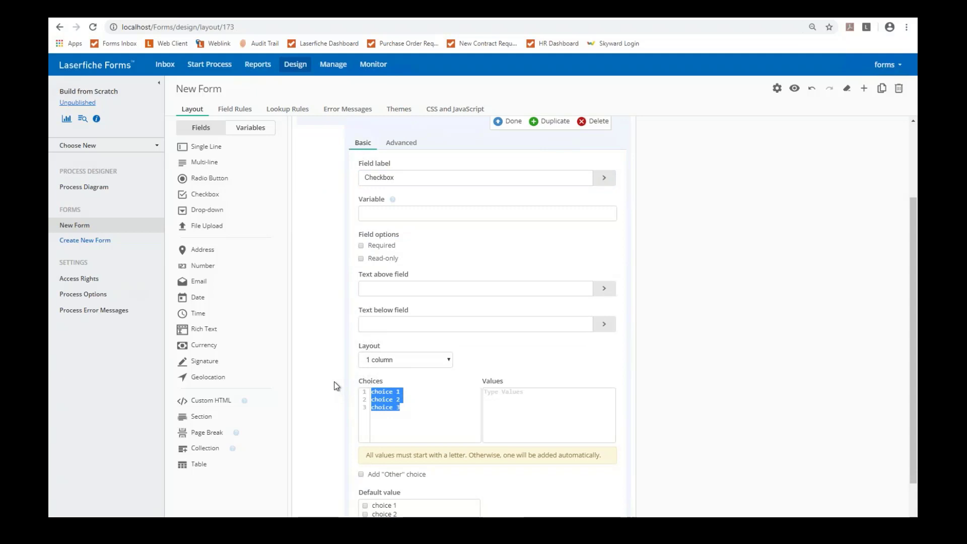
type("Internal")
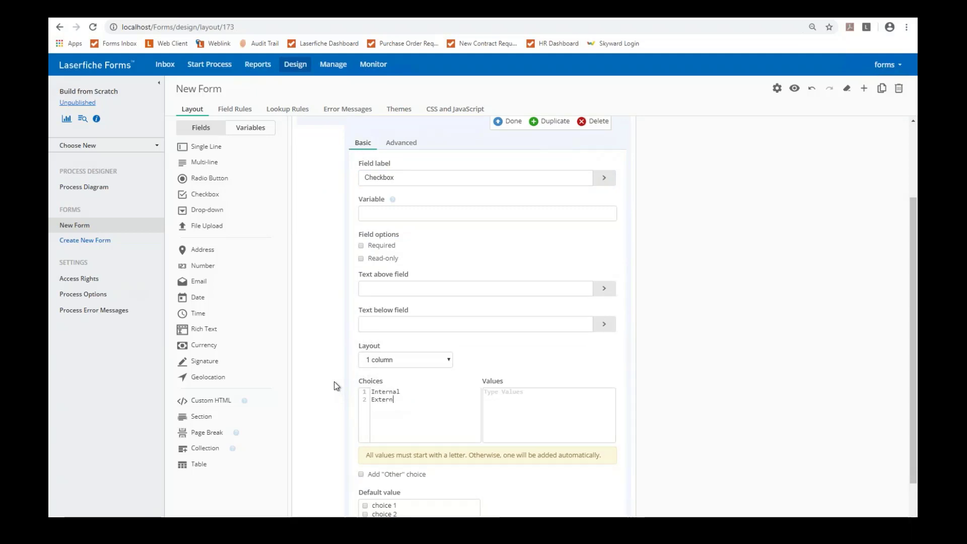
left_click(513, 121)
left_click_drag(197, 226, 398, 204)
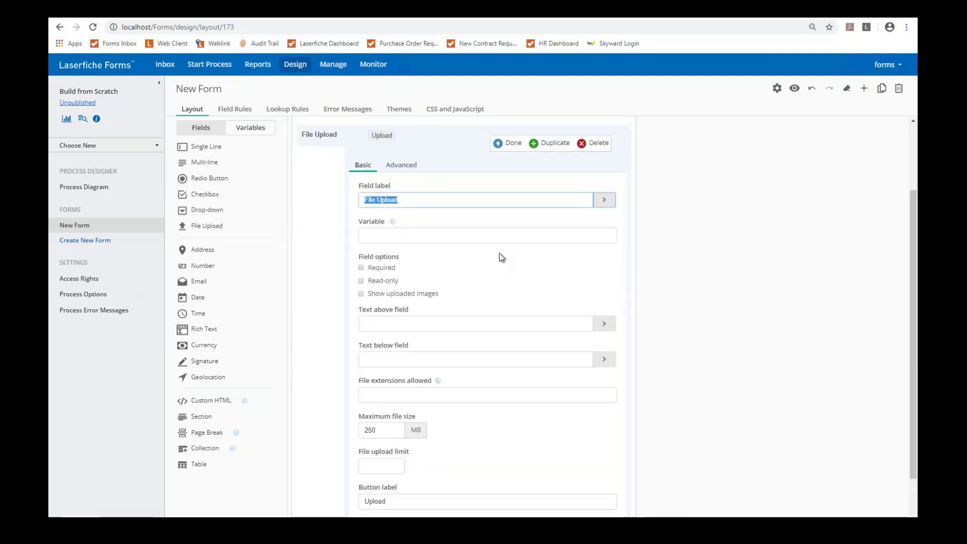
Step: Make the File Upload field required
scroll(499, 241, "up", 1)
left_click(362, 320)
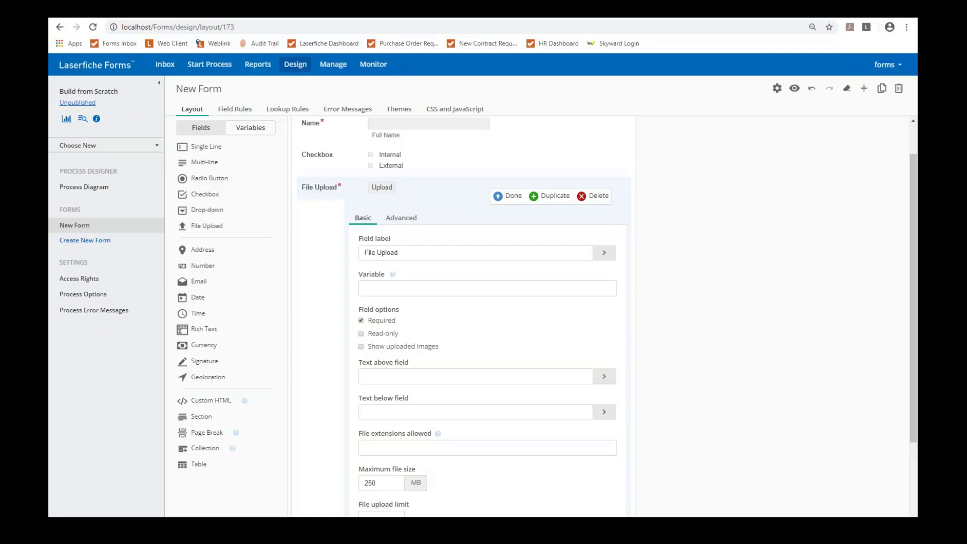
scroll(496, 238, "up", 1)
left_click(498, 238)
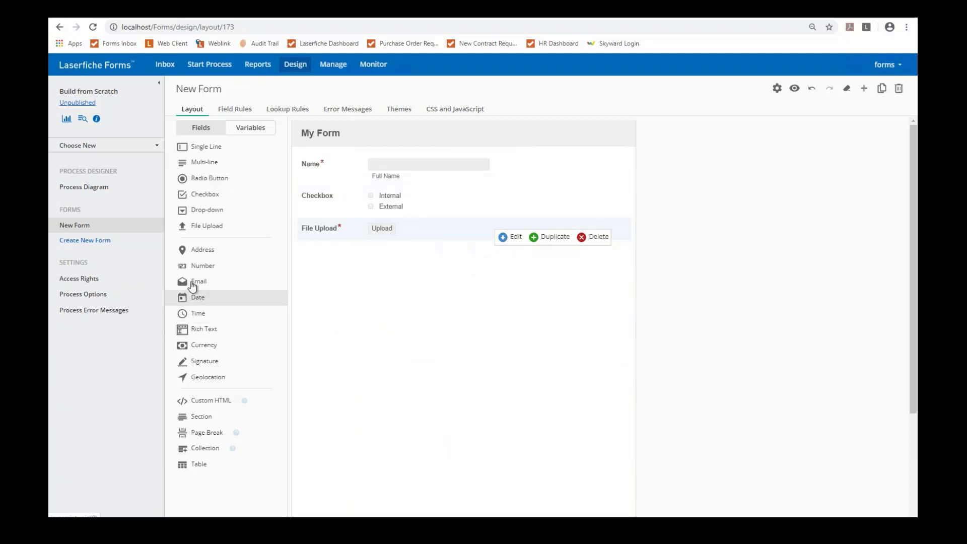
Step: Add Email and Currency fields below File Upload and preview the form
left_click_drag(195, 281, 325, 272)
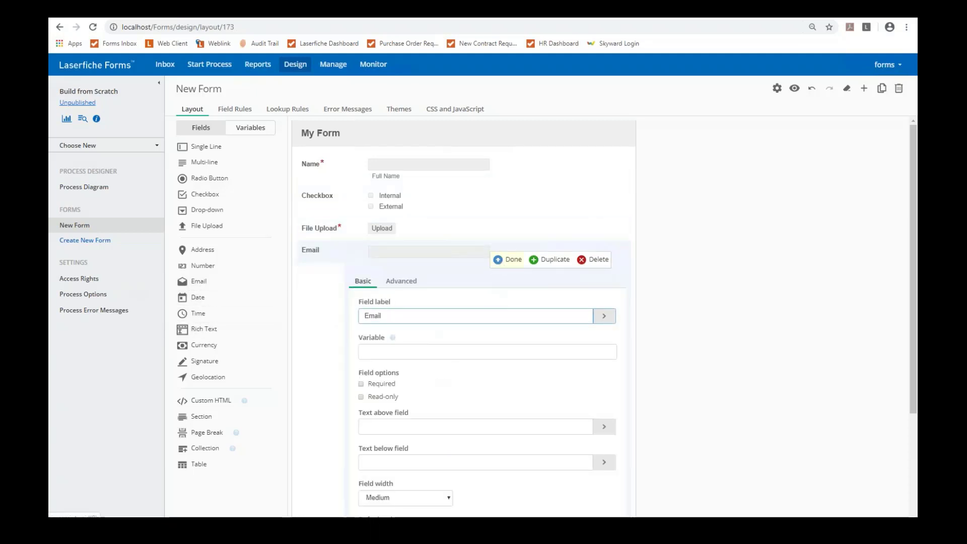
left_click(510, 259)
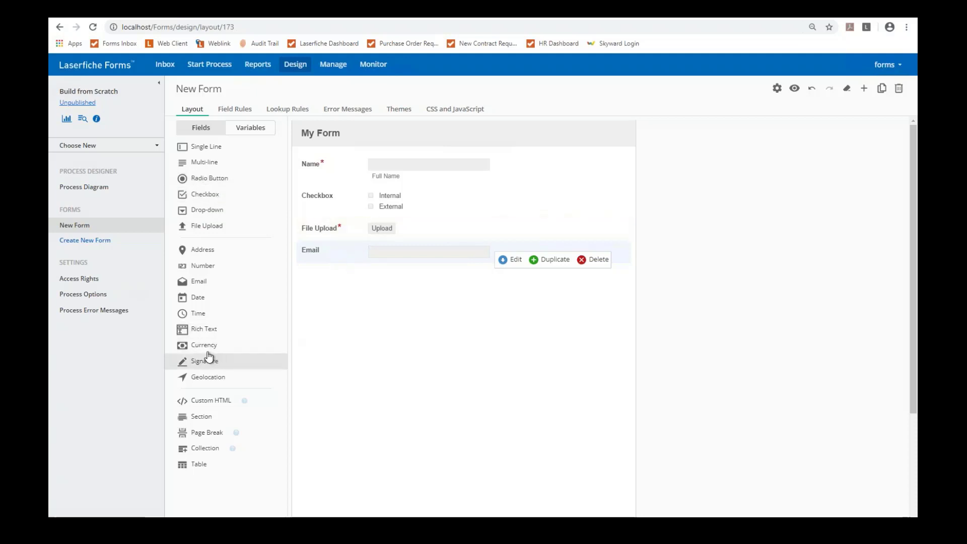
left_click_drag(182, 344, 348, 298)
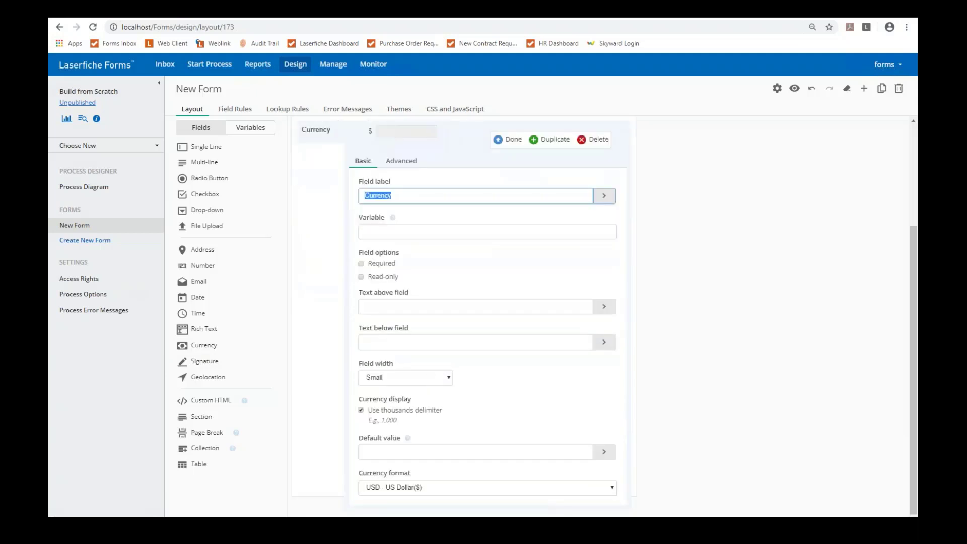
left_click(510, 282)
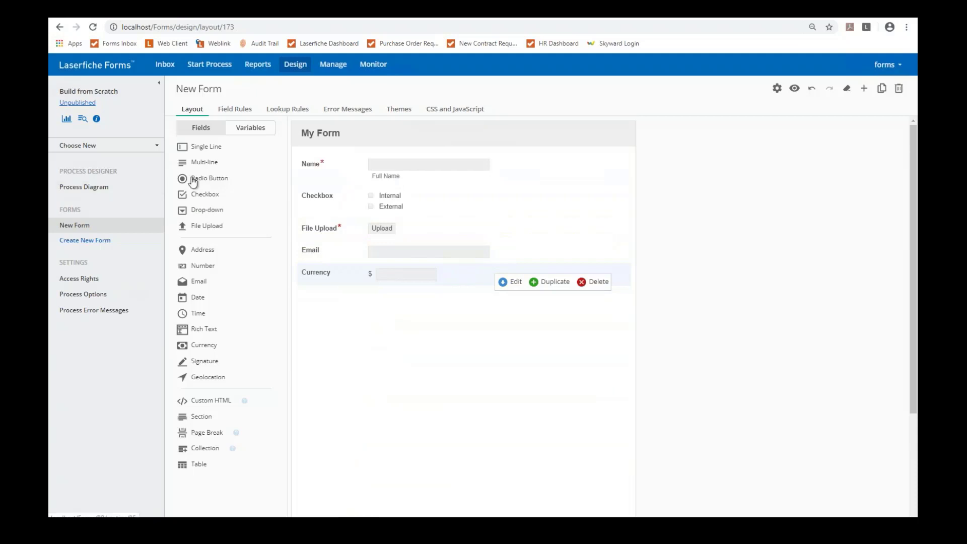
left_click(794, 89)
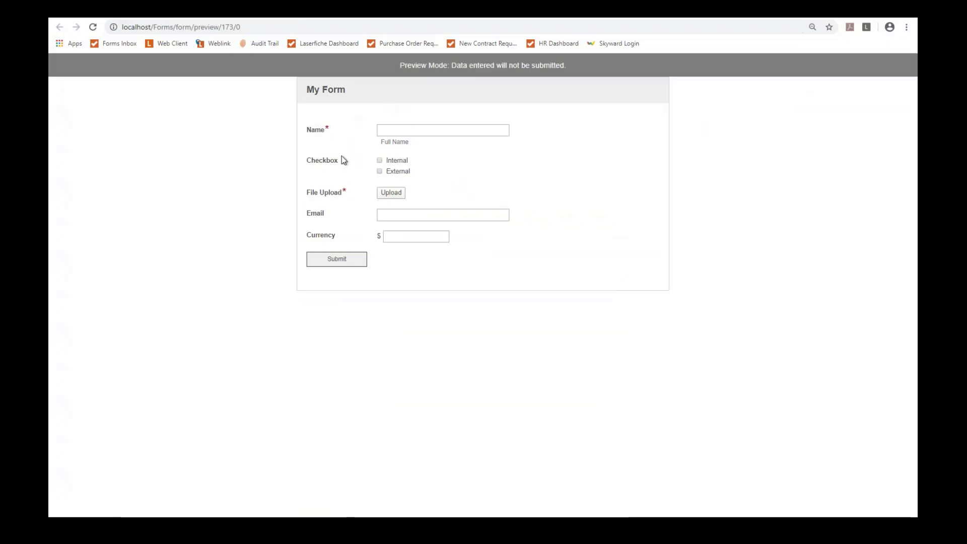
Step: In the preview, enter a full name, check Internal, and leave the file upload empty
left_click(405, 132)
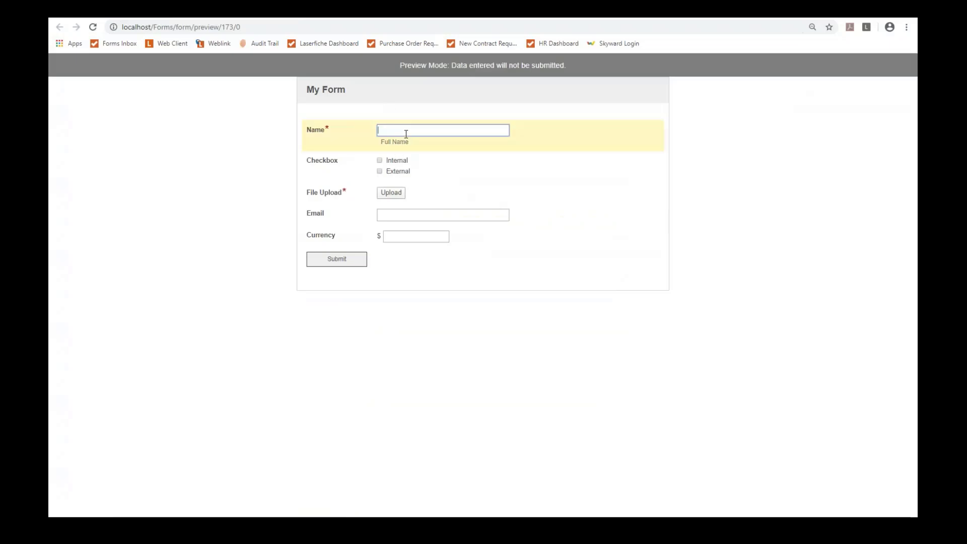
key("Tab")
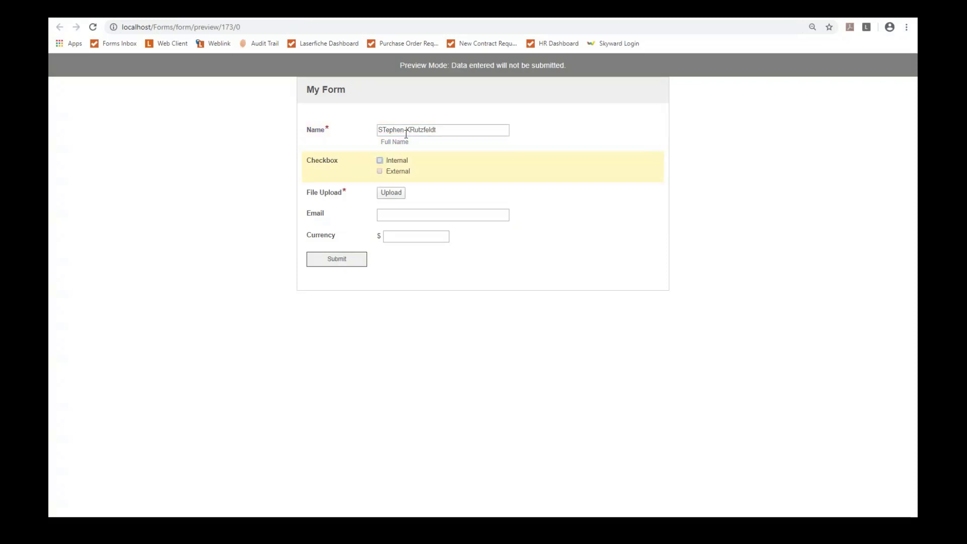
left_click(380, 161)
left_click(391, 193)
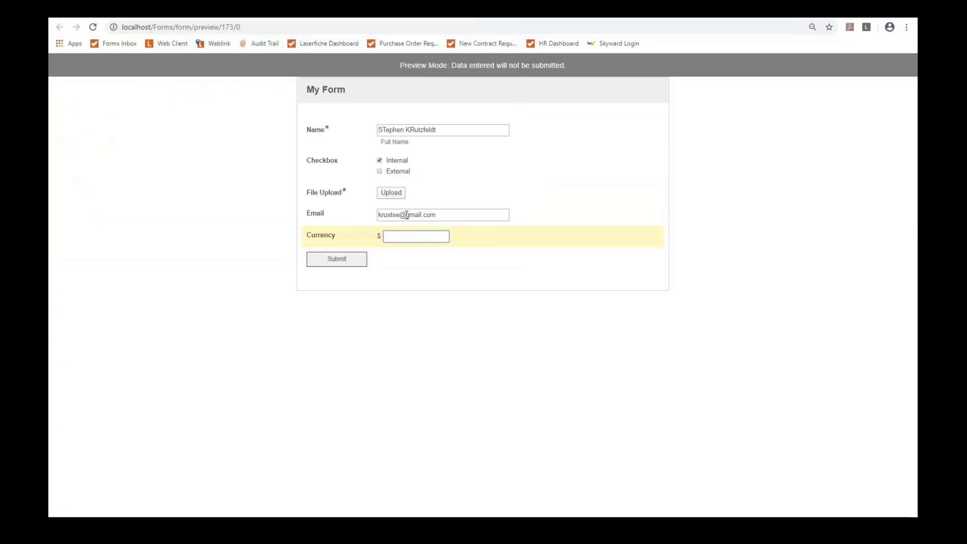
left_click(406, 214)
Step: Correct the email address, enter 500 as the Currency amount, and return to the designer
key("BackSpace")
left_click(423, 240)
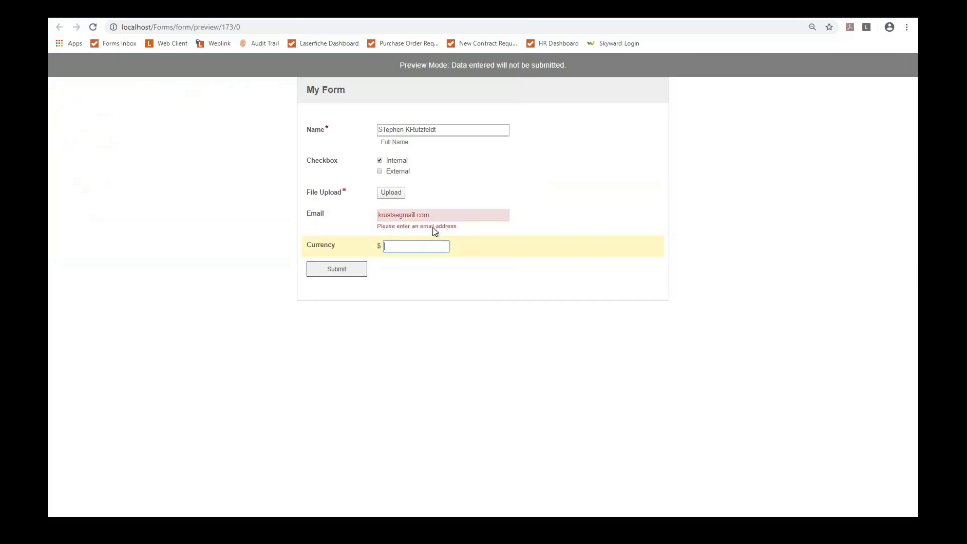
left_click(400, 215)
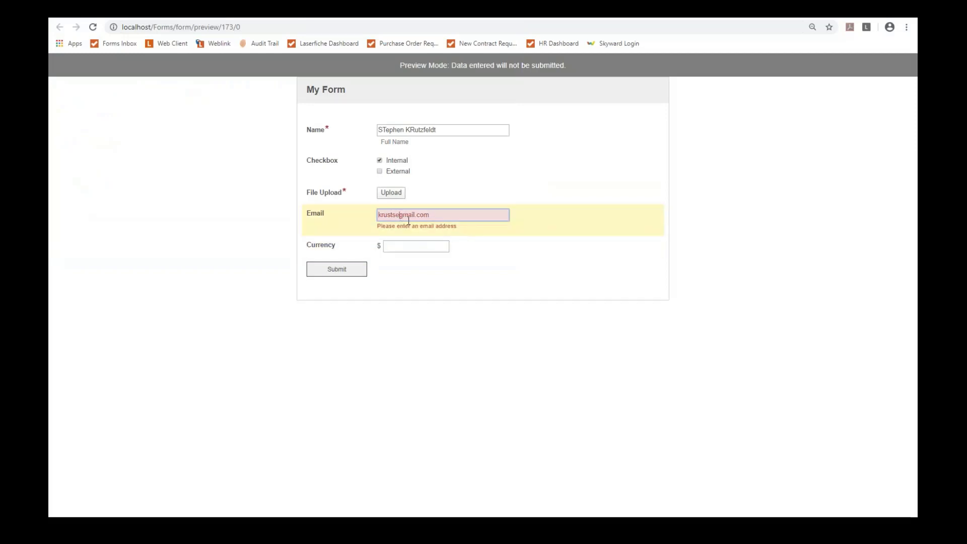
type("@")
left_click(400, 235)
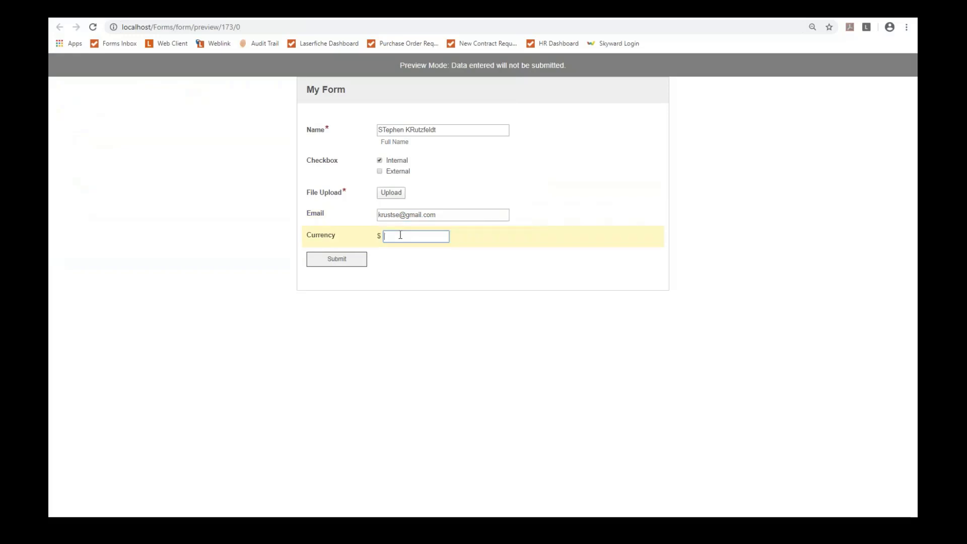
type("500")
key("Tab")
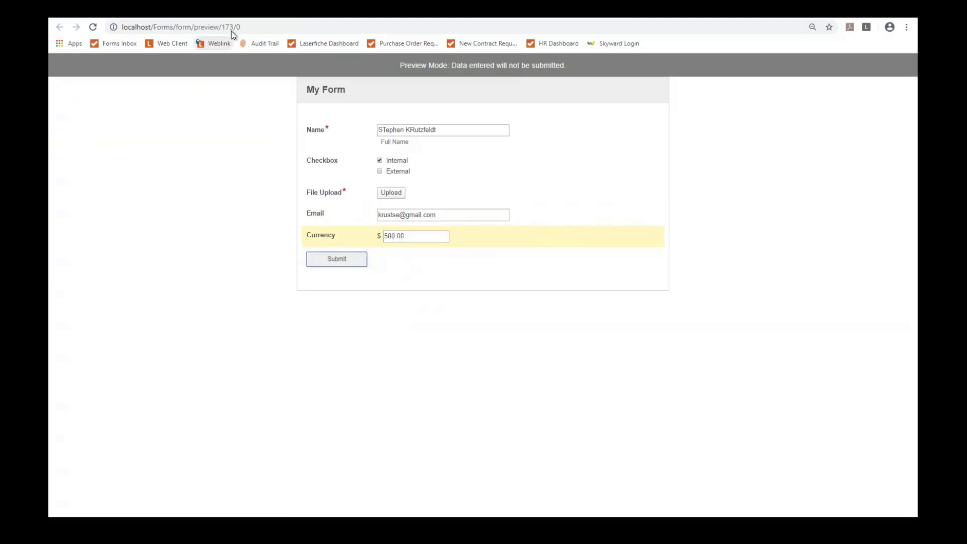
left_click(293, 9)
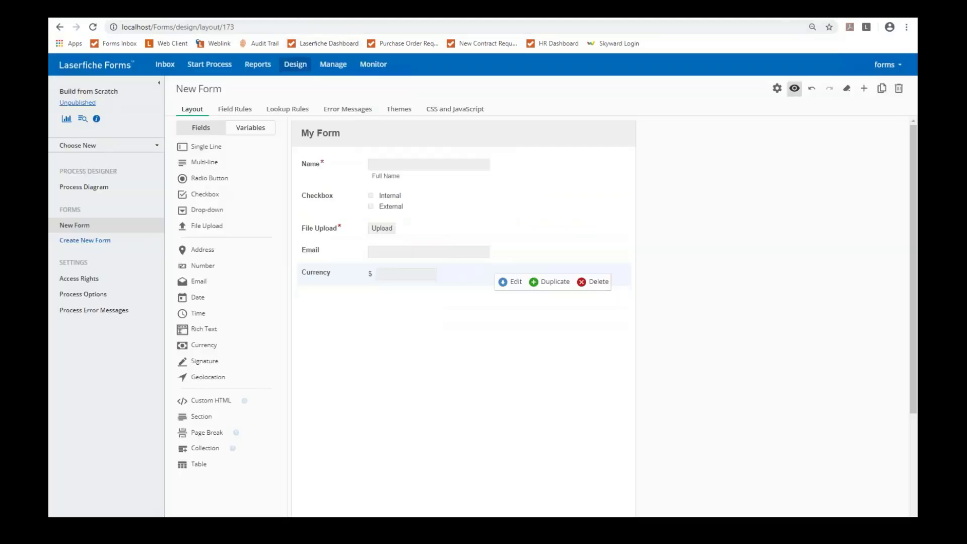
Step: Apply the CDI theme to My Form and check its look in preview
left_click(399, 109)
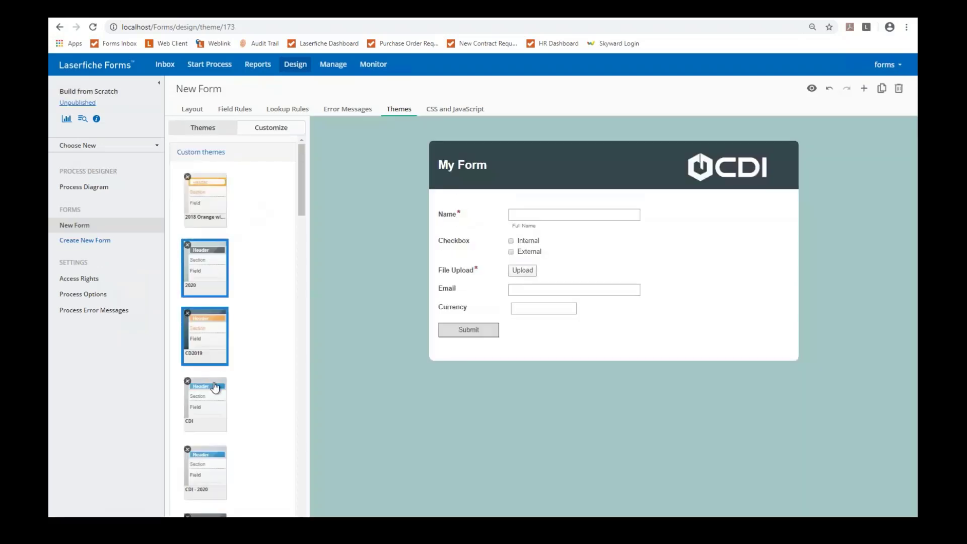
left_click(207, 403)
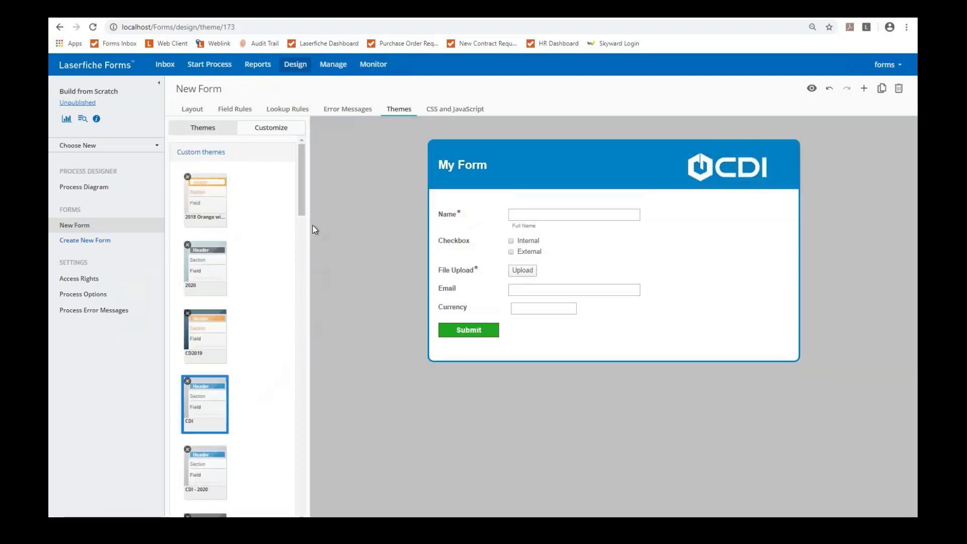
left_click(811, 89)
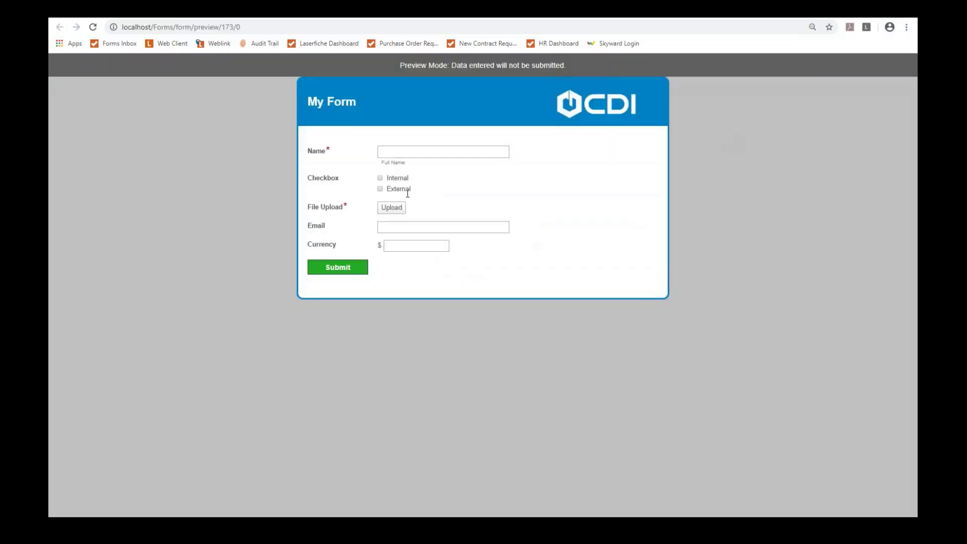
left_click(378, 151)
left_click(296, 15)
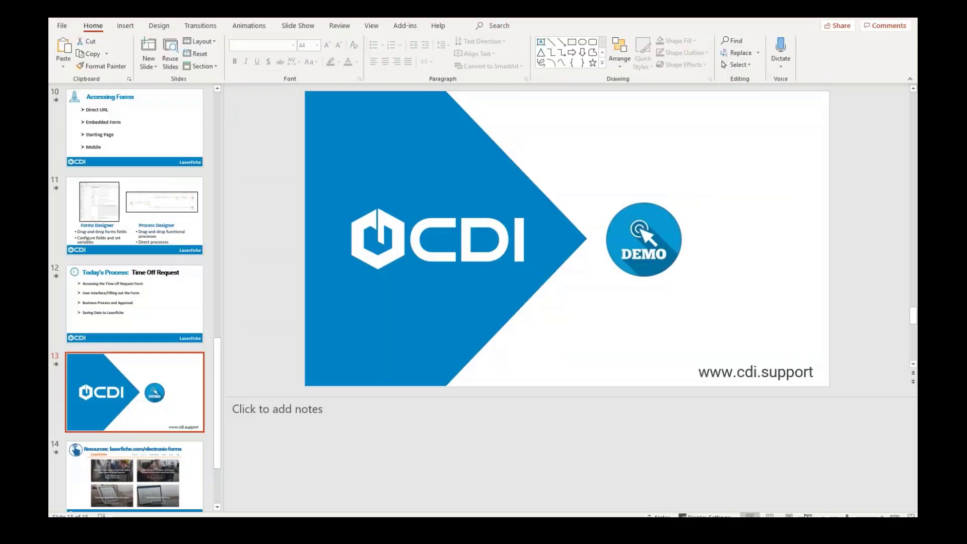
Step: Run the slide show from the CDI demo slide and advance to the Resources slide
key("shift+F5")
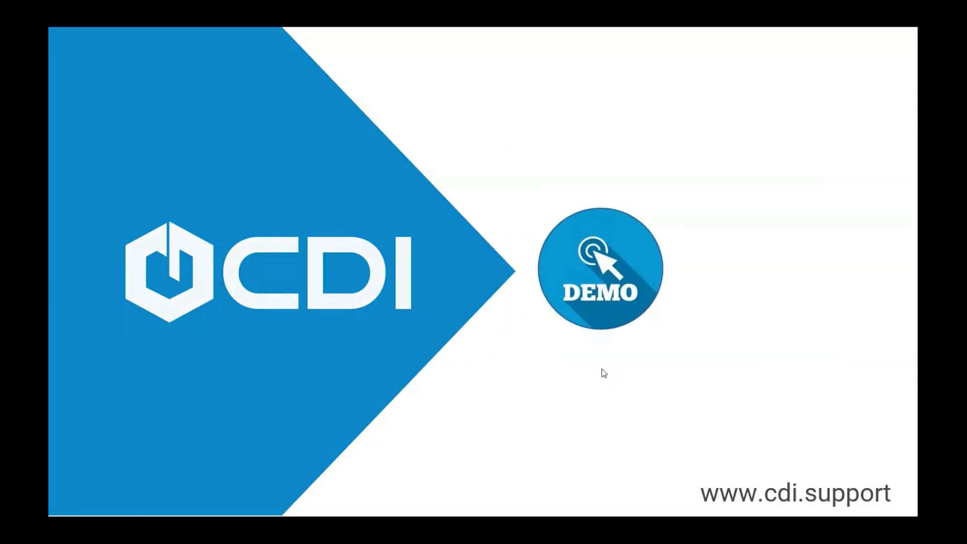
key("Right")
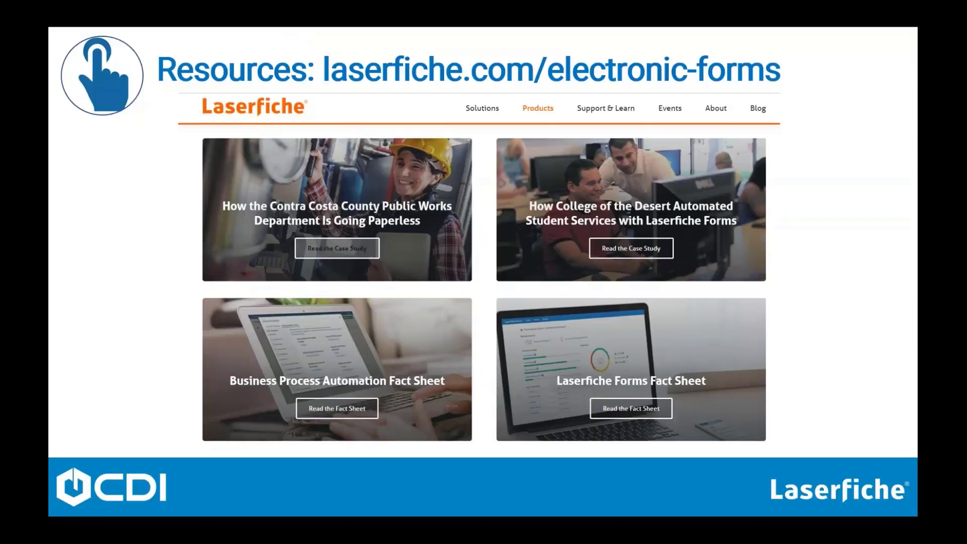